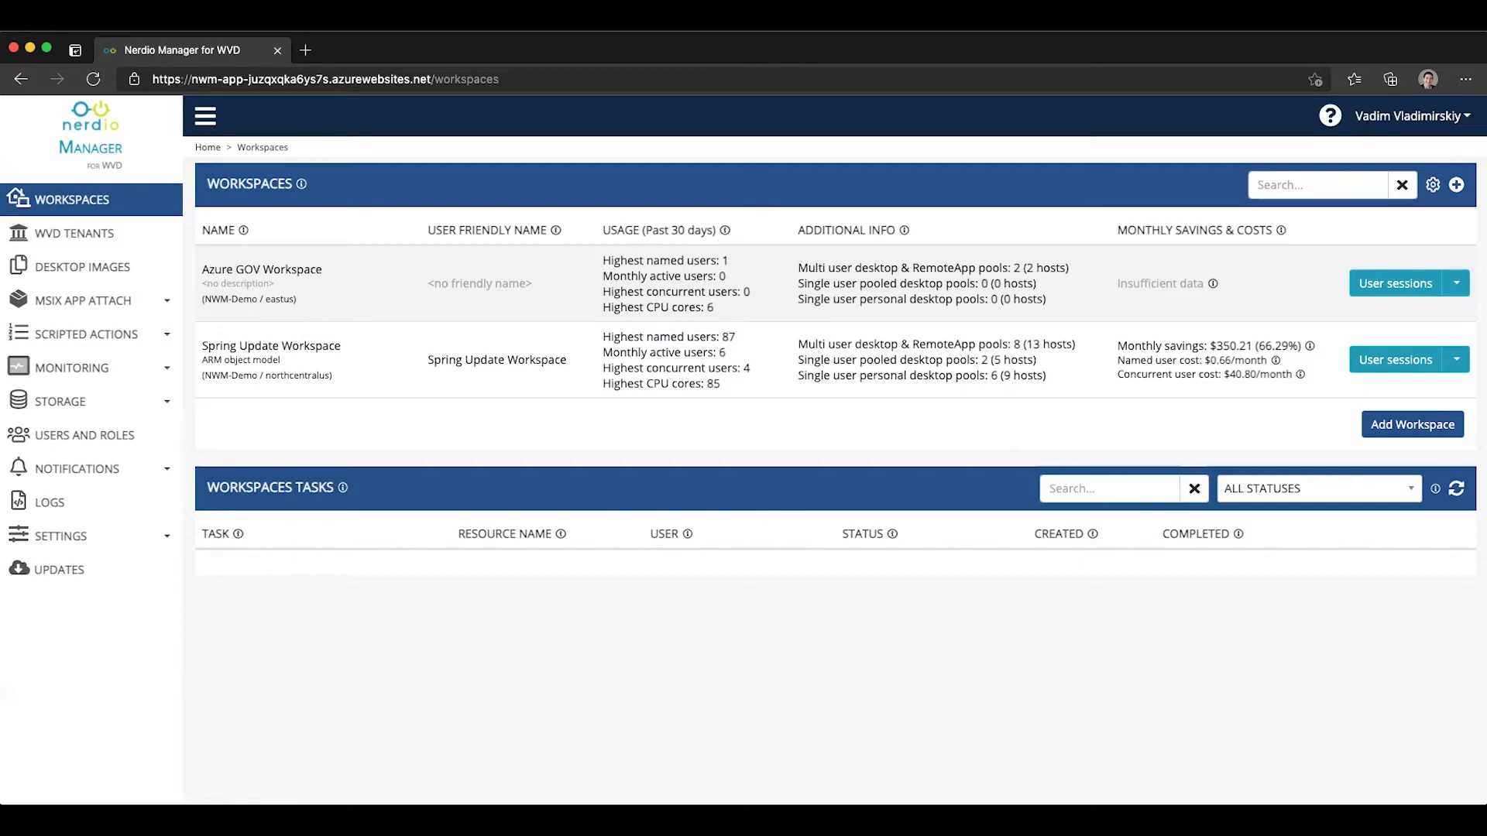
- Filter the Azure runbooks list under Scripted Actions by 'fslo'
click(88, 332)
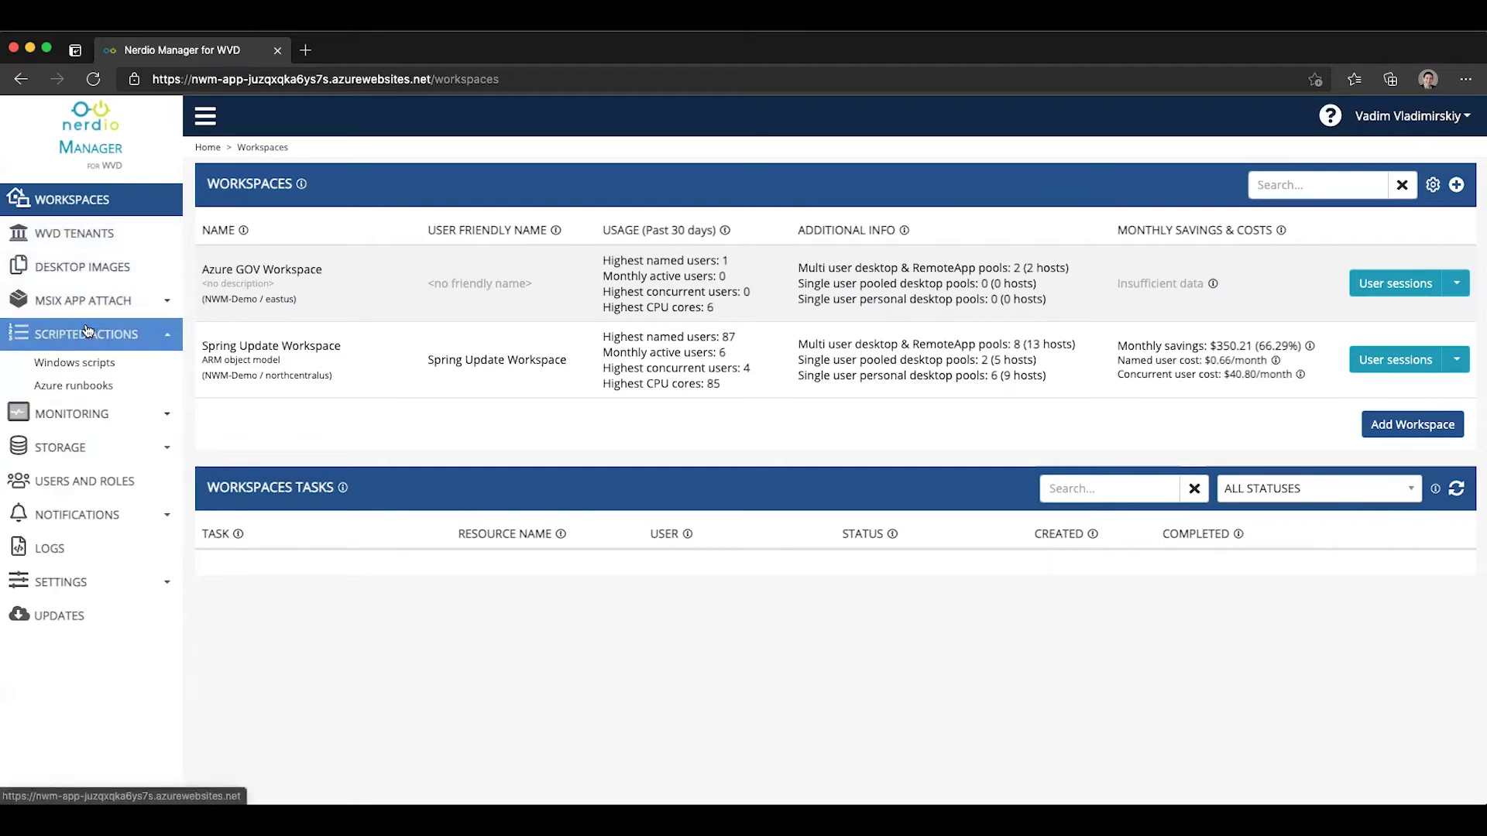
click(73, 385)
click(320, 255)
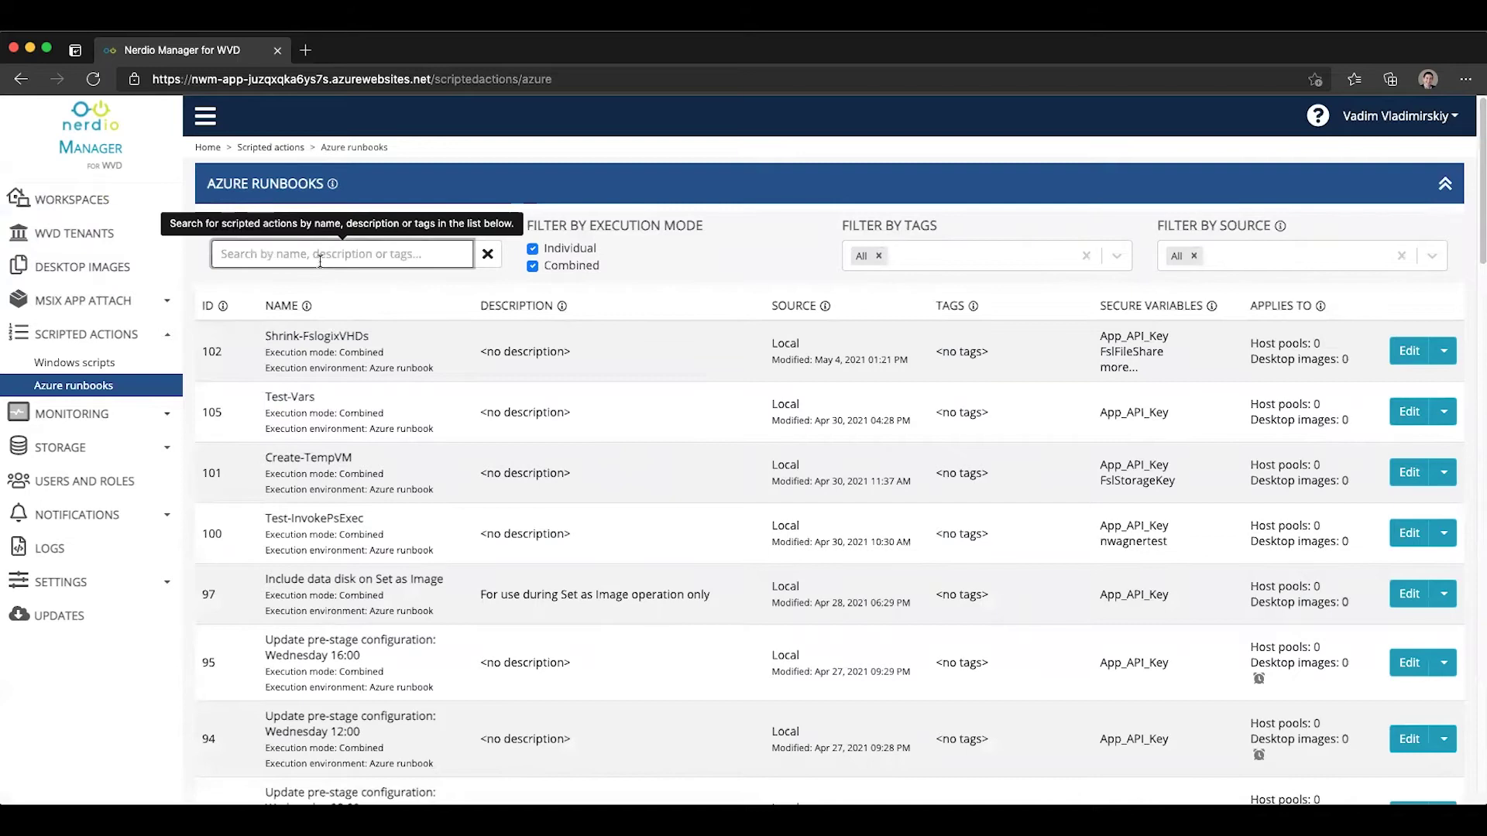
text(fslo)
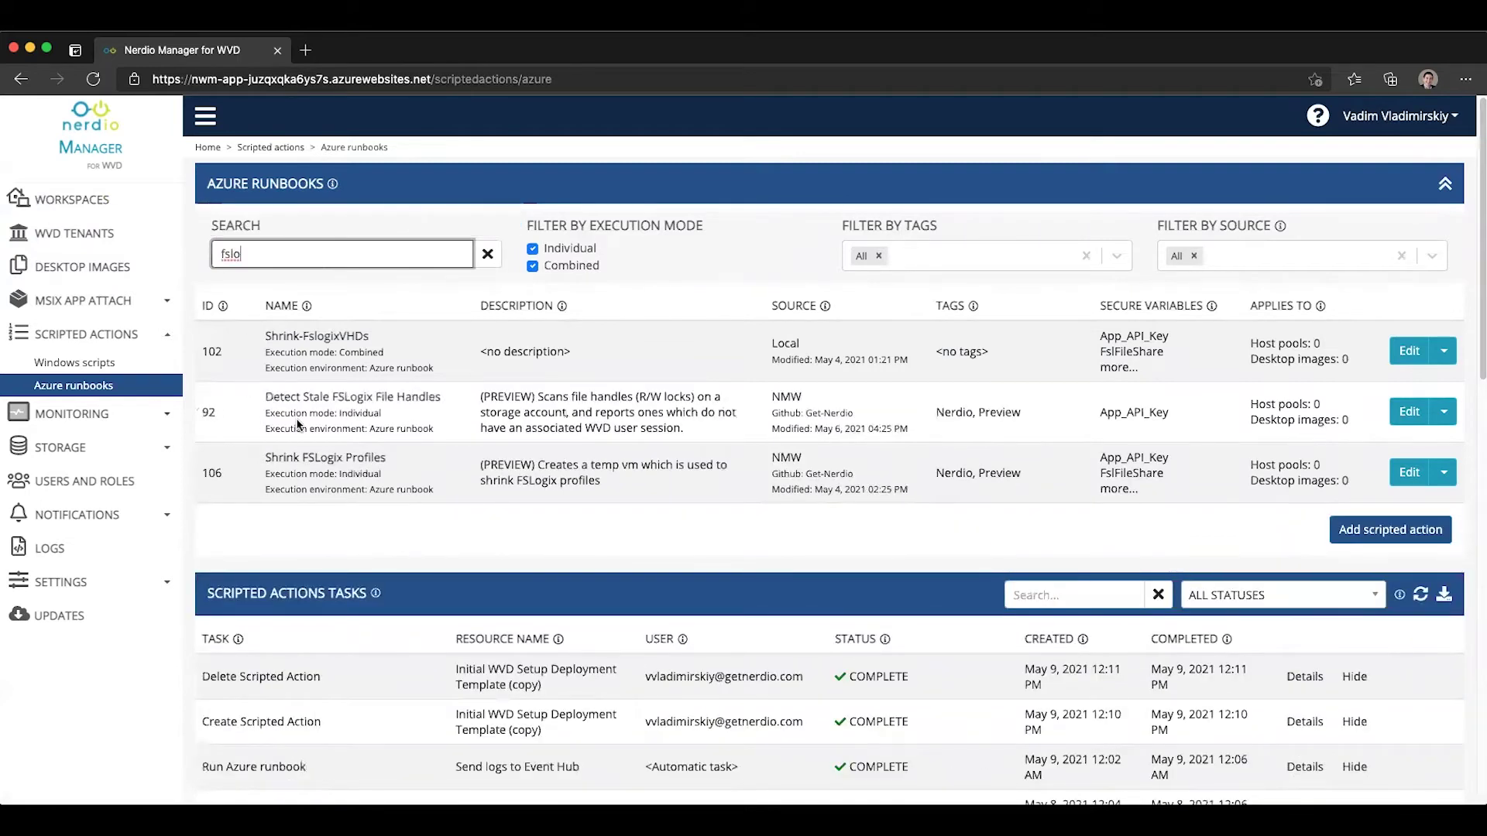
- Open the Shrink FSLogix Profiles runbook and scroll down through its script
click(344, 460)
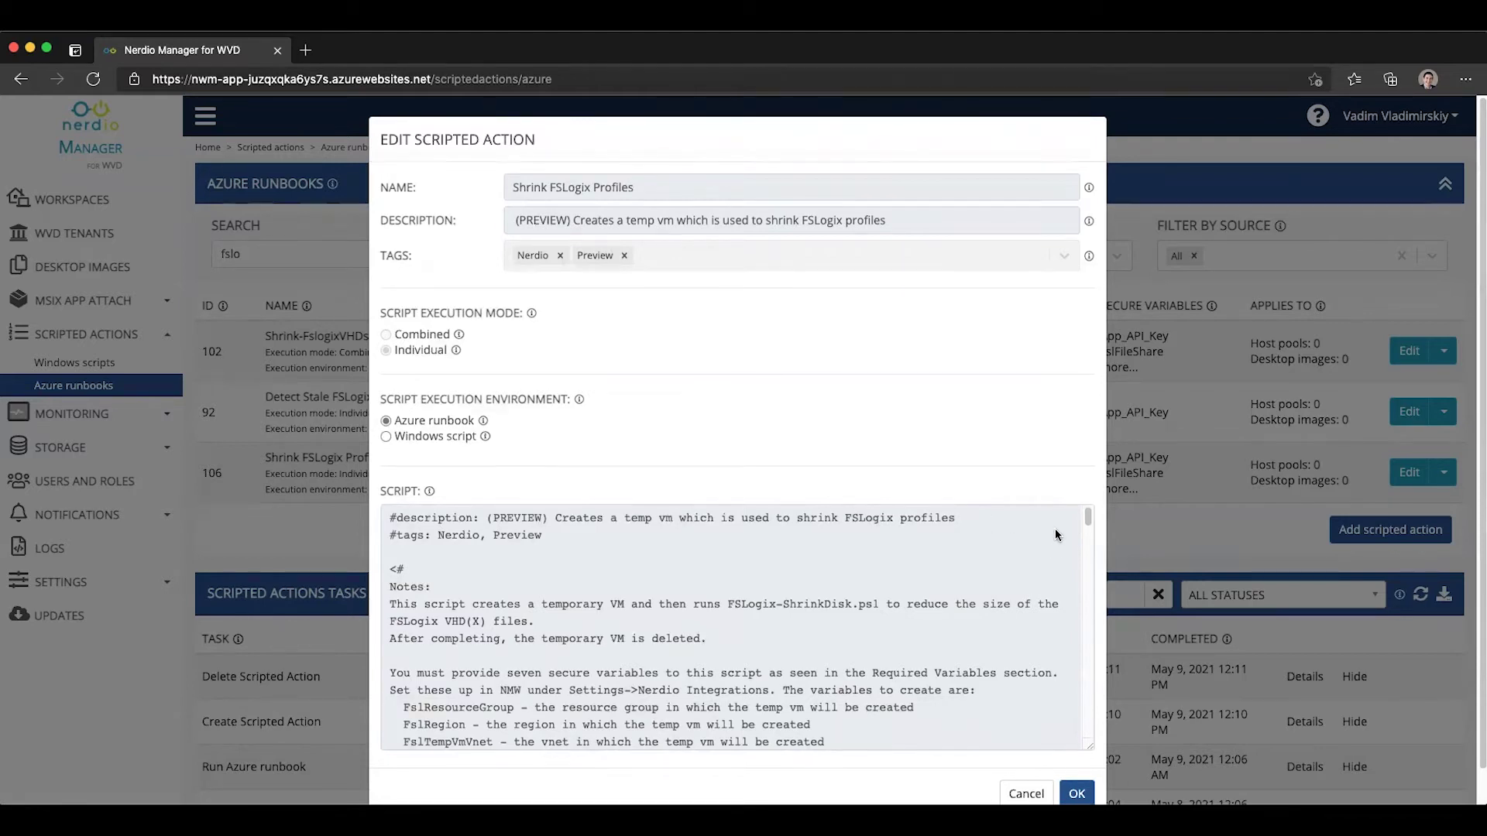
scroll(1055, 535, down, 1)
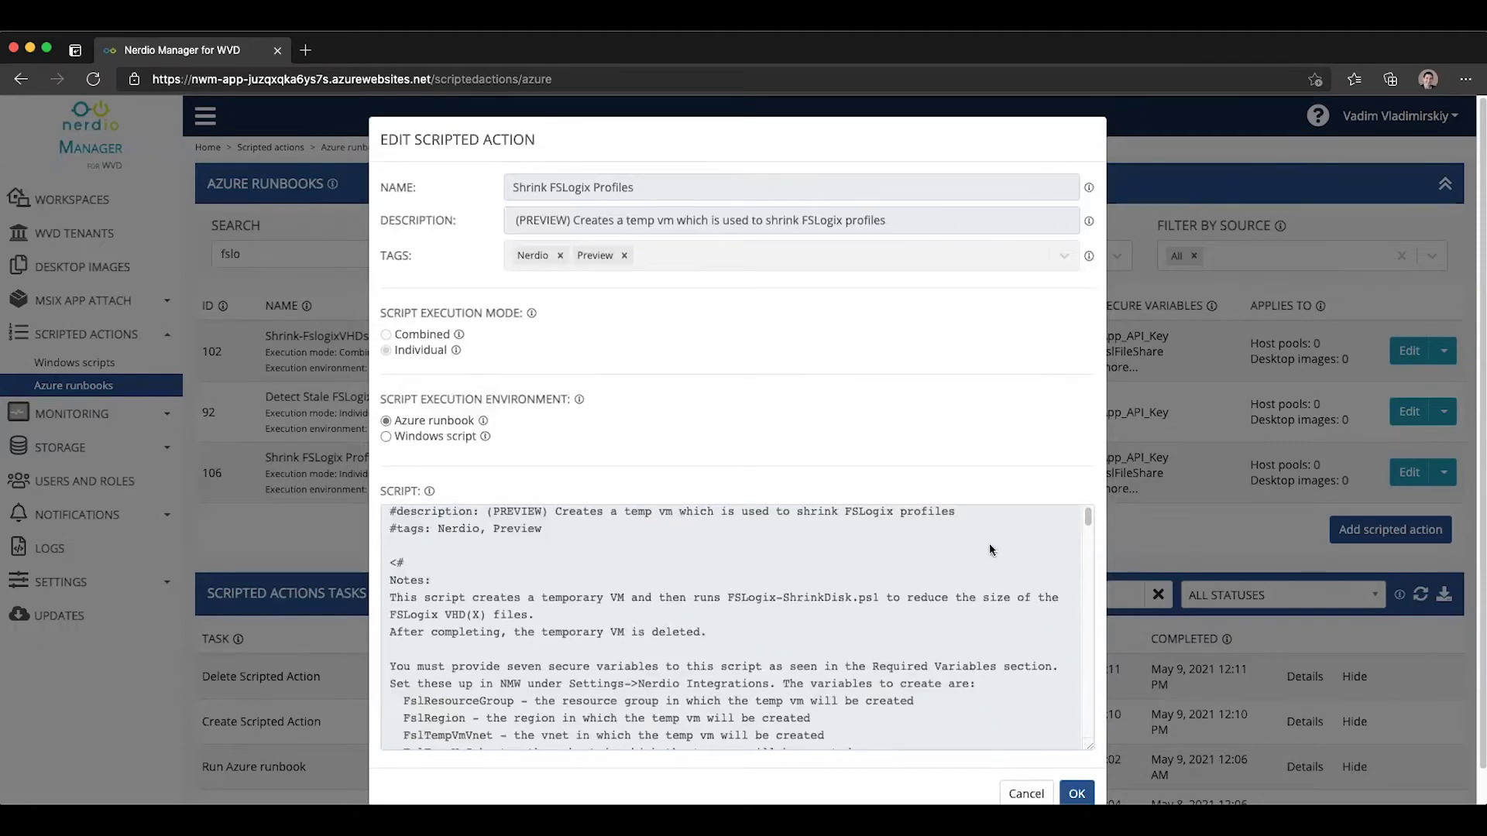
drag(1088, 518, 1090, 534)
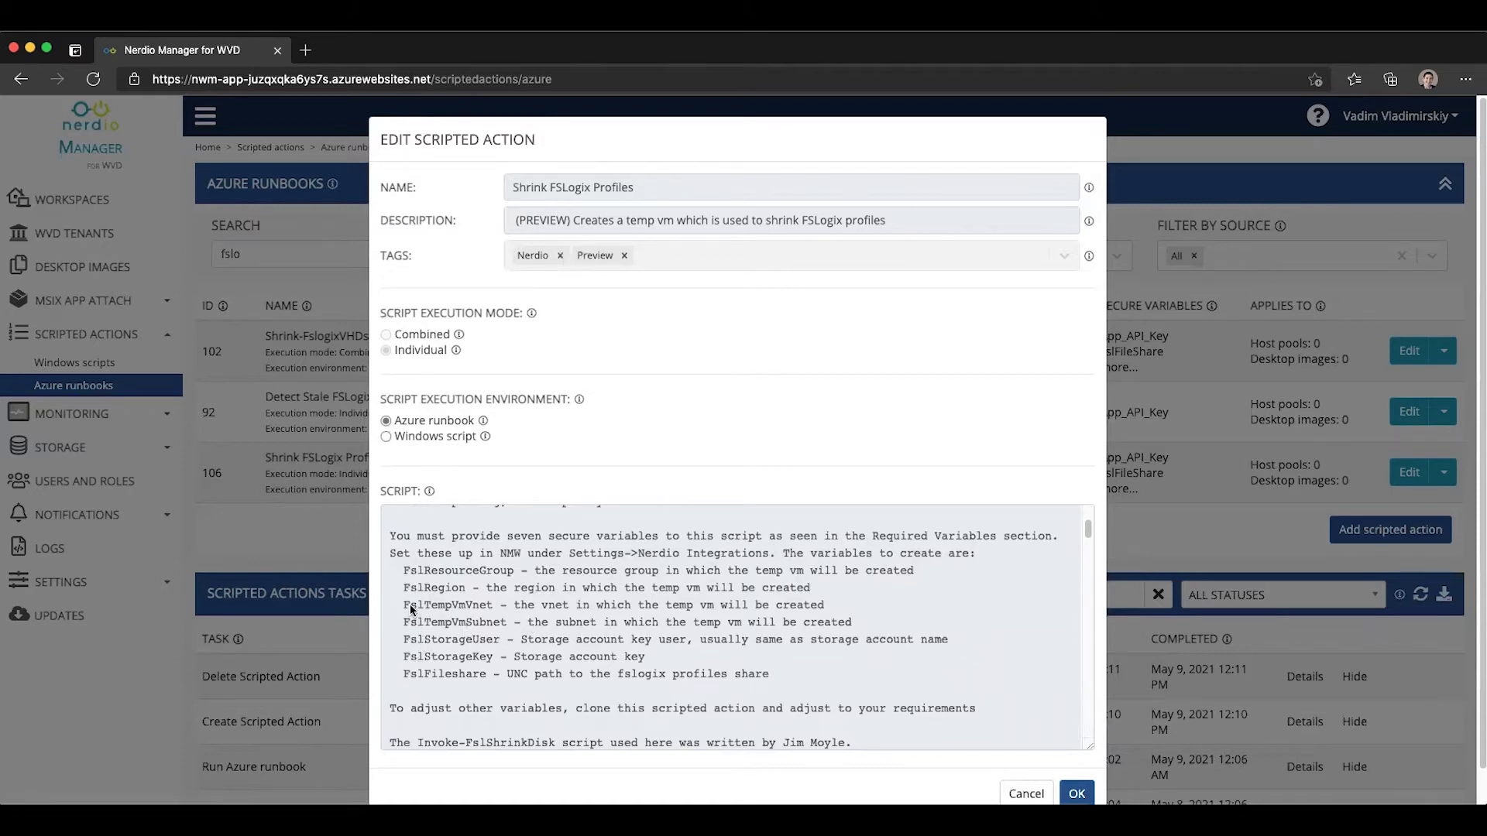
- Highlight the required variables FslResourceGroup, FslRegion, FslTempVmVnet and FslTempVmSubnet
mouse_move(403, 571)
mouse_down()
mouse_move(478, 572)
mouse_move(523, 671)
mouse_up()
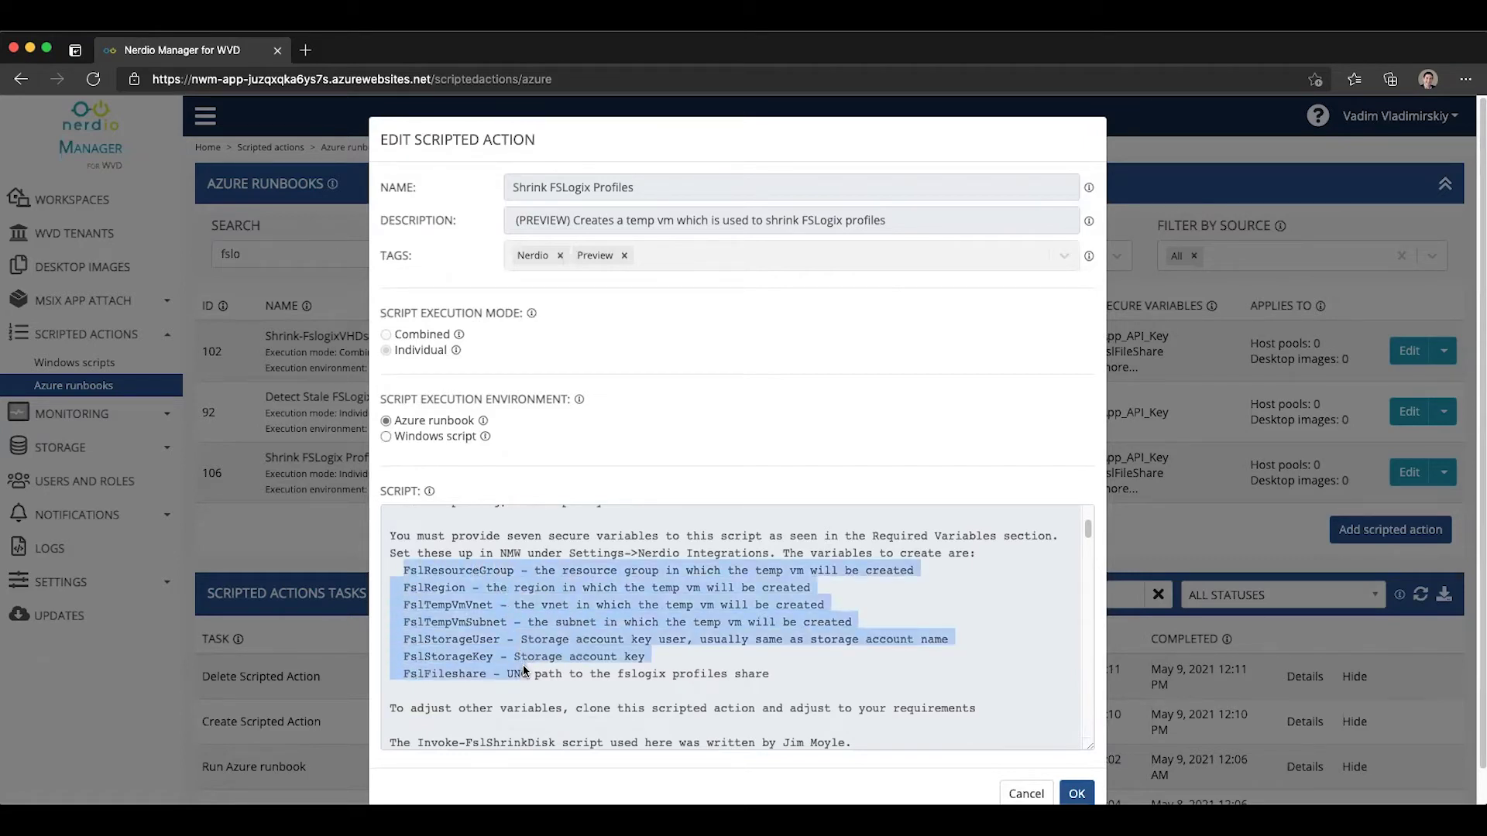
double_click(472, 570)
click(453, 590)
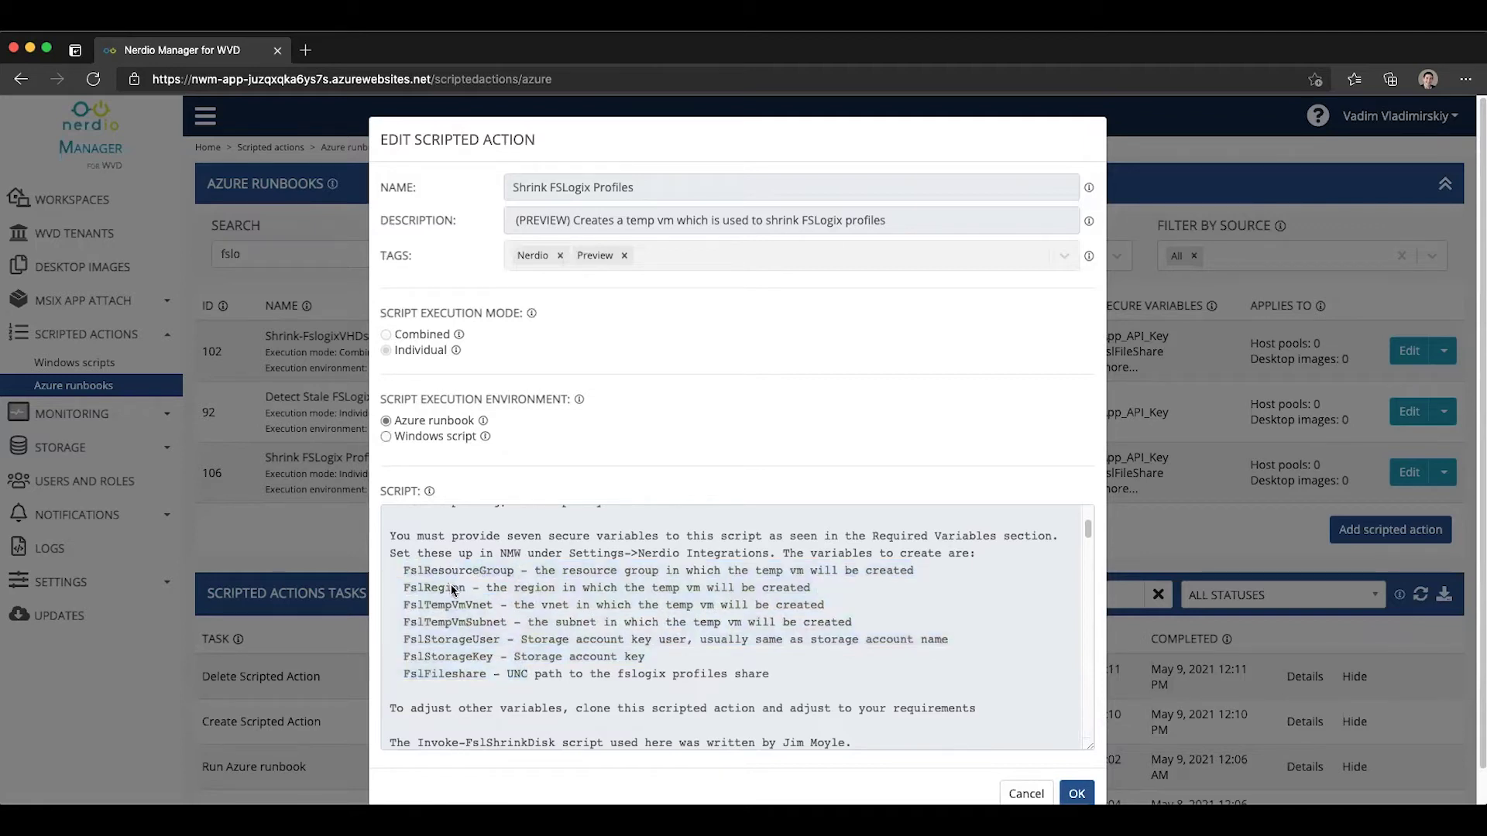
double_click(453, 590)
click(463, 612)
double_click(463, 611)
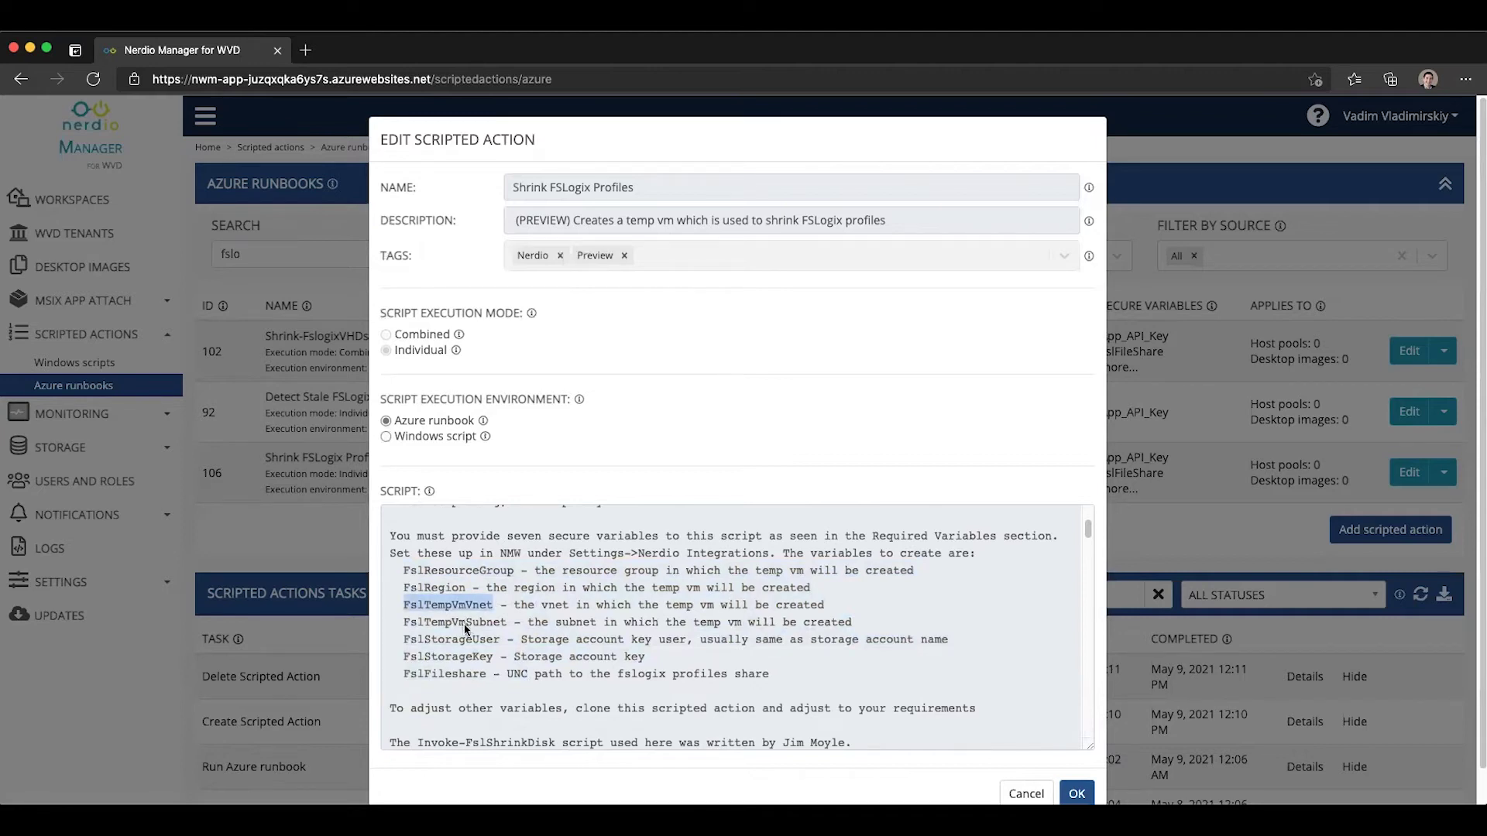
double_click(465, 625)
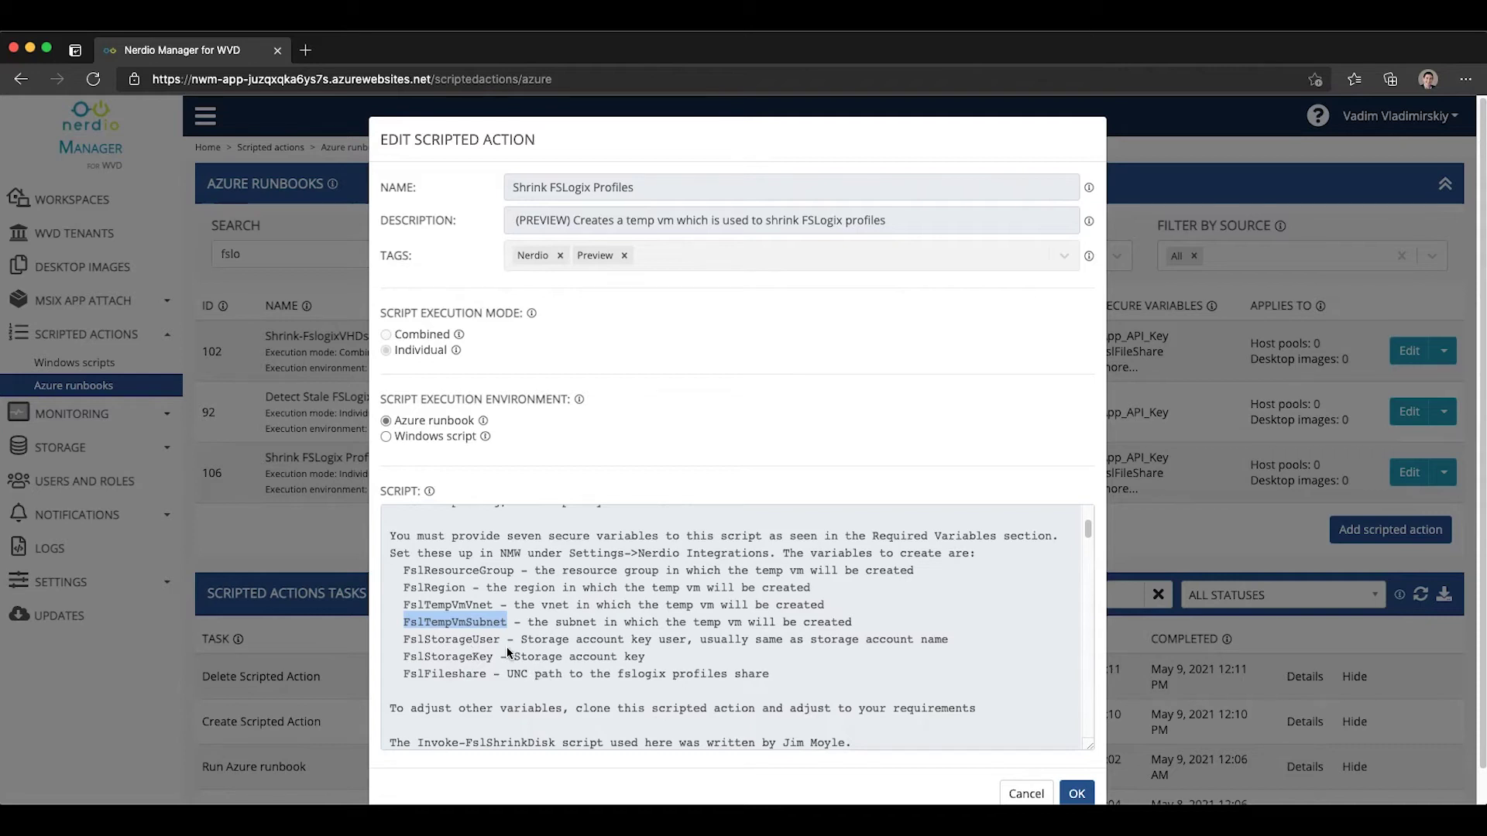
- Close the runbook without changes and go to the Nerdio environment settings page
click(310, 552)
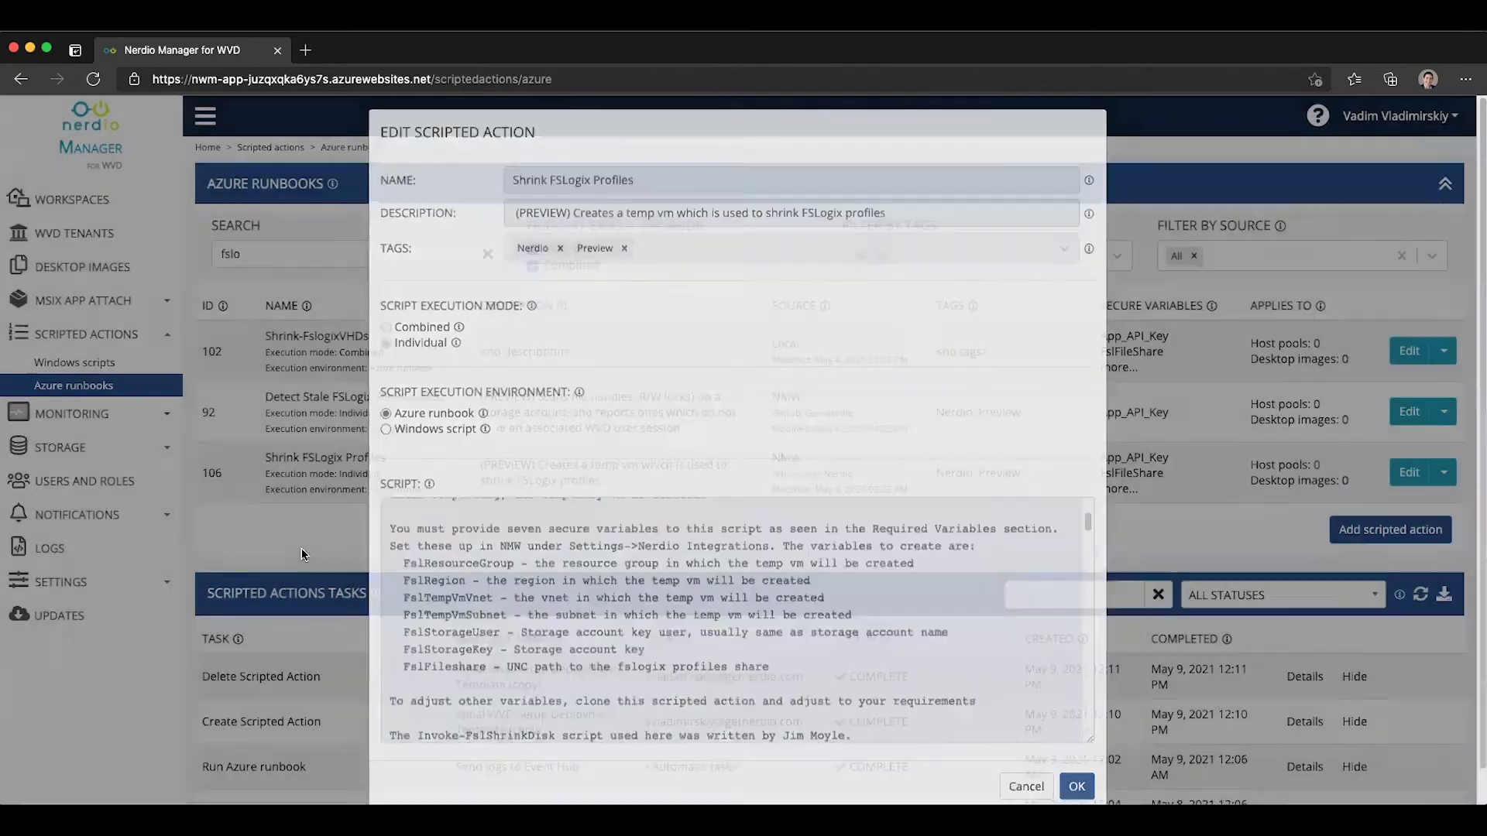
click(137, 591)
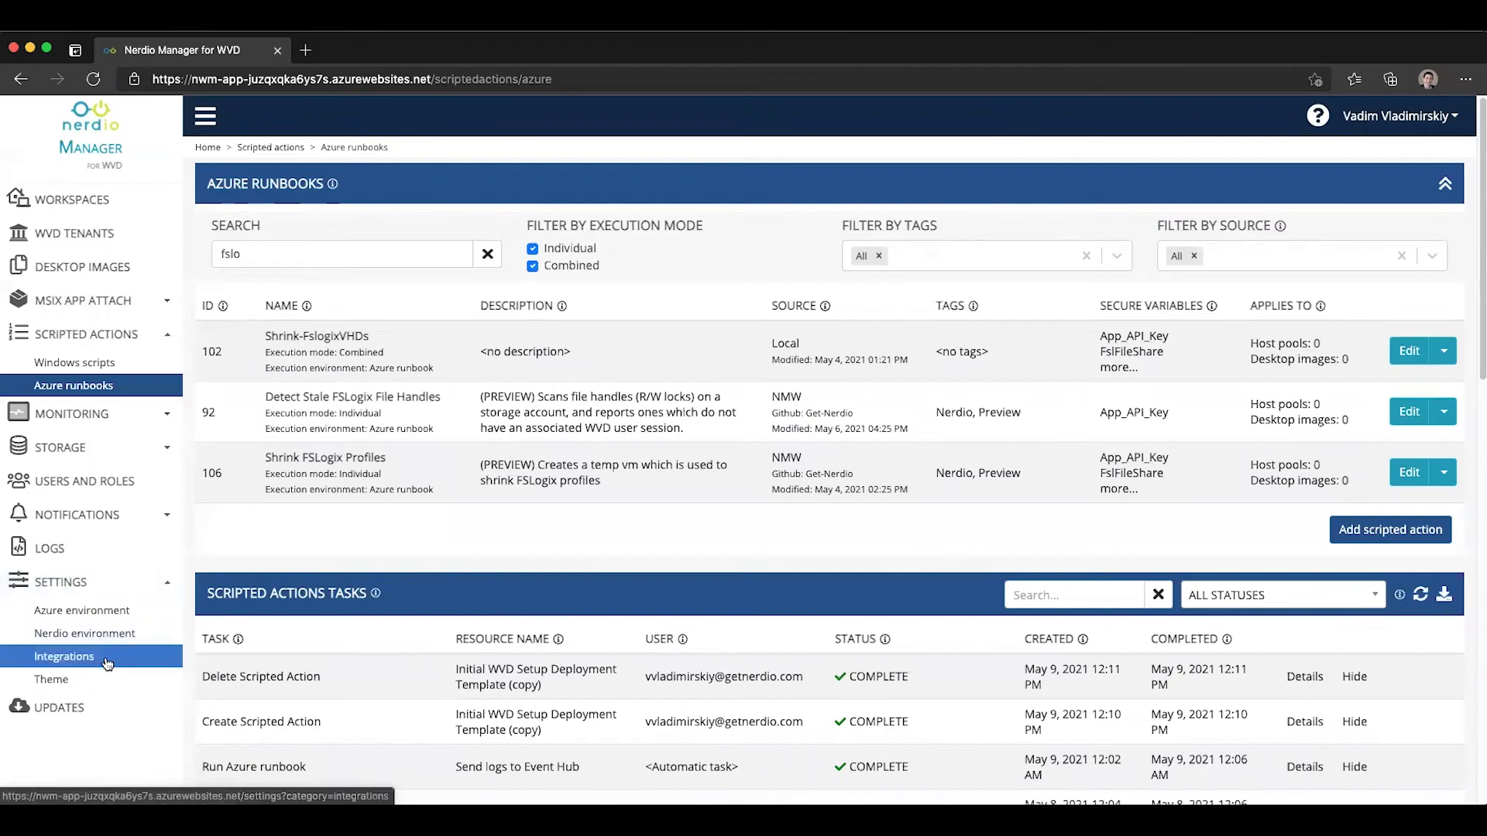
click(85, 634)
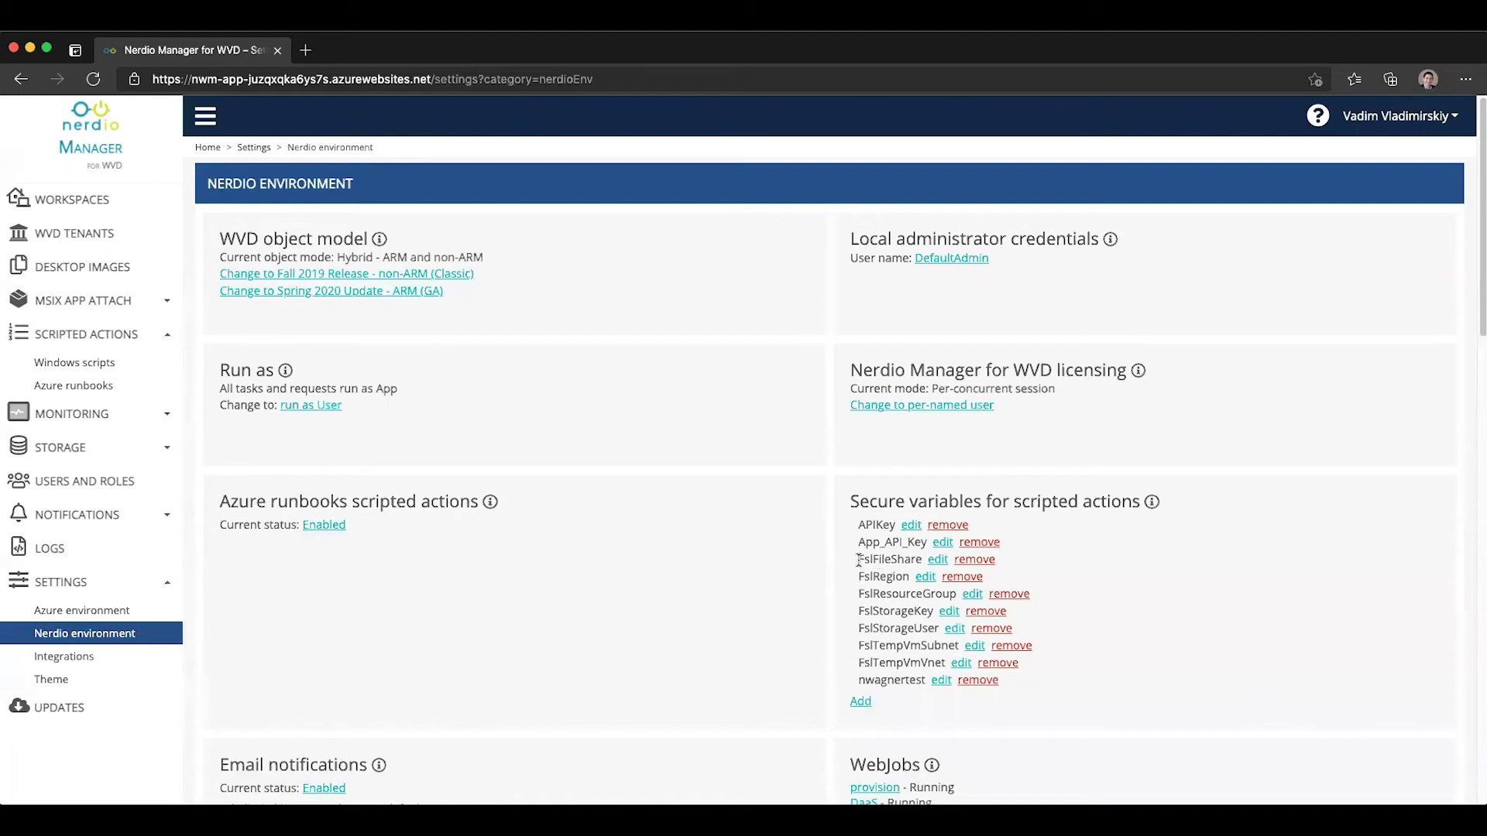
- Reveal and select the stored FslFileShare path, then dismiss the new secure variable form
drag(858, 560, 924, 560)
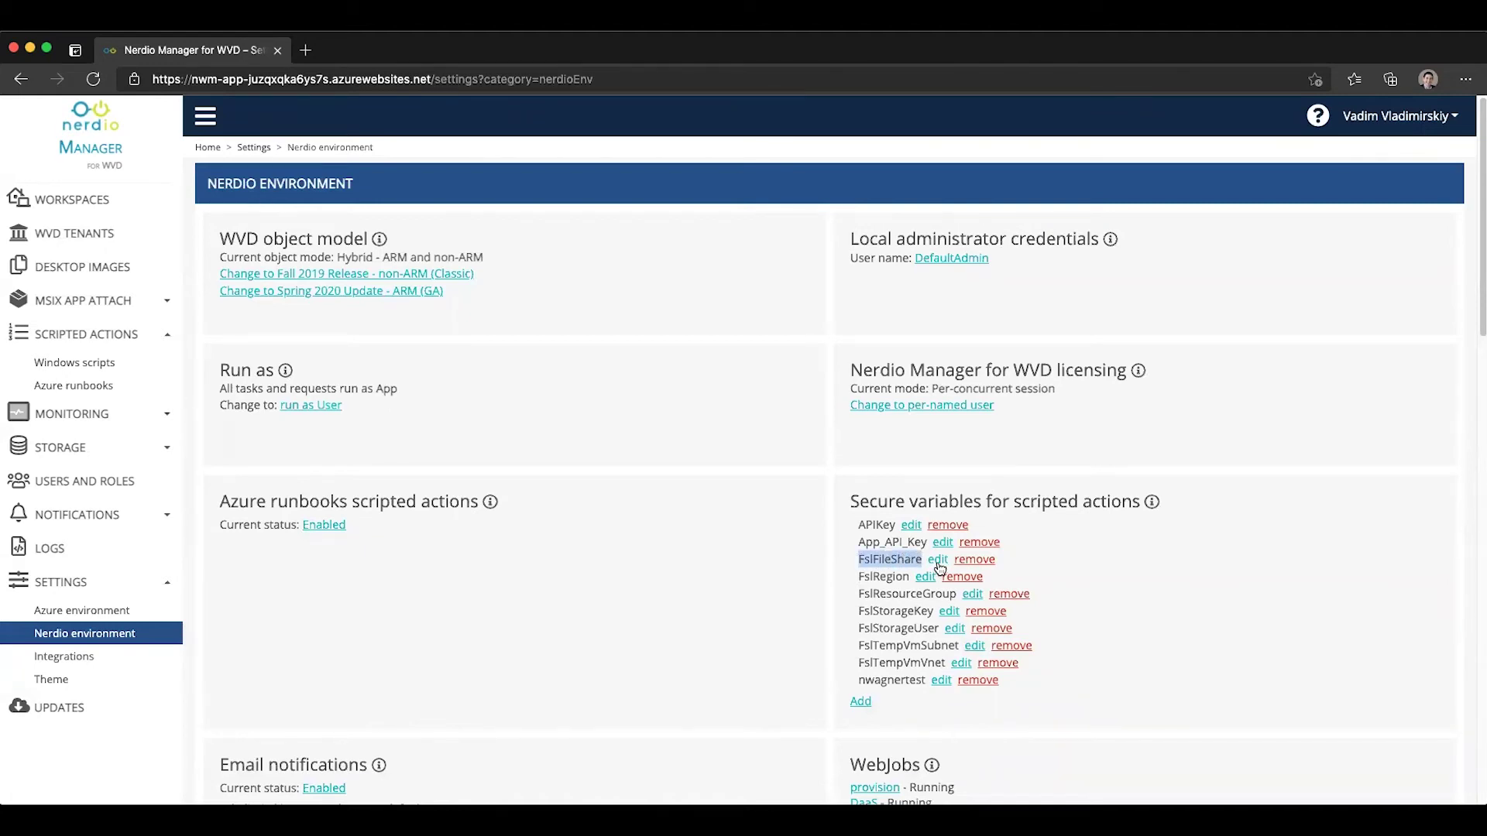
click(938, 561)
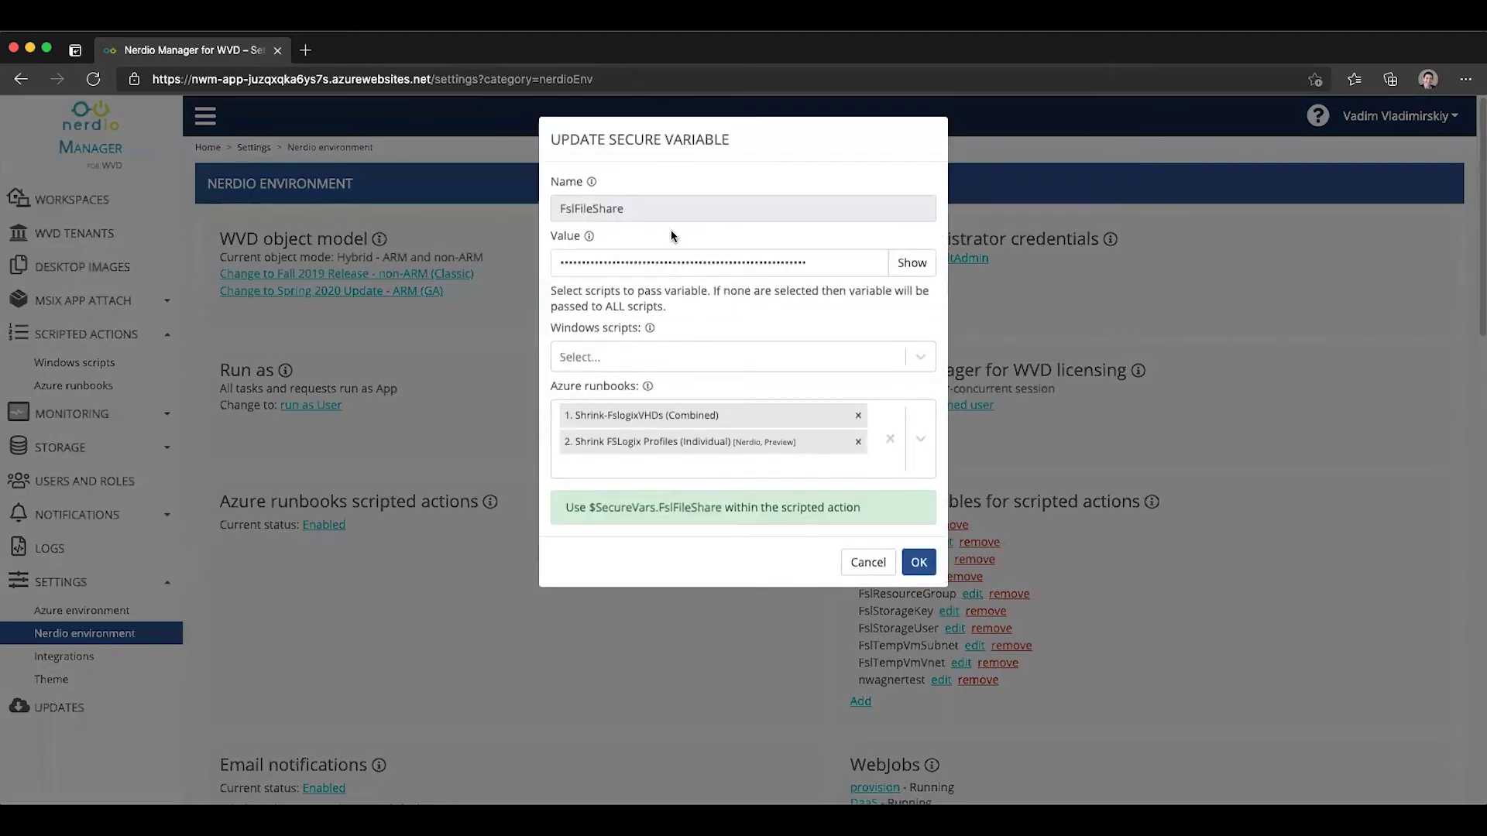
click(921, 264)
drag(893, 264, 559, 262)
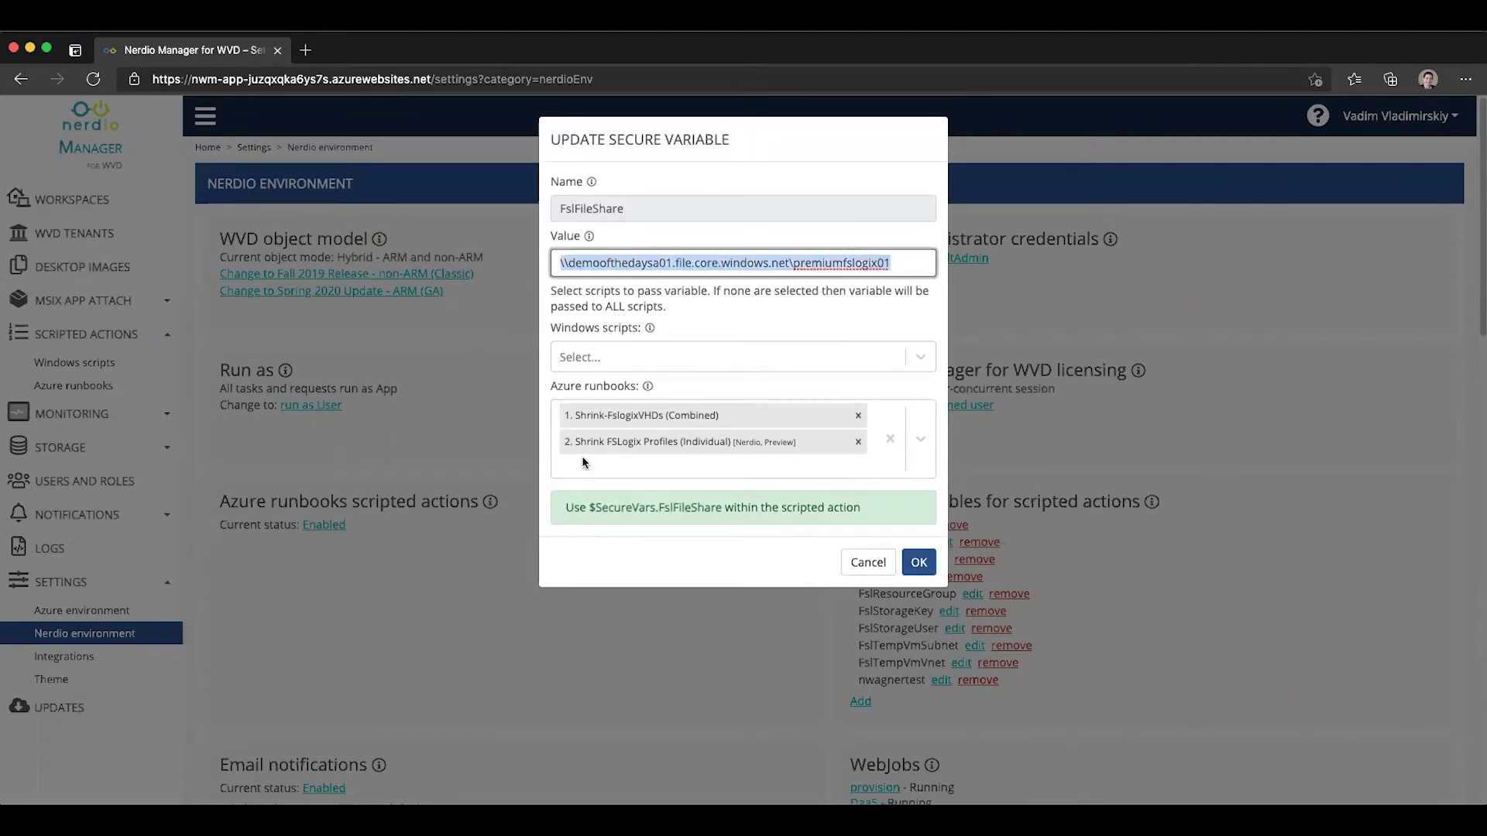
click(866, 563)
click(864, 701)
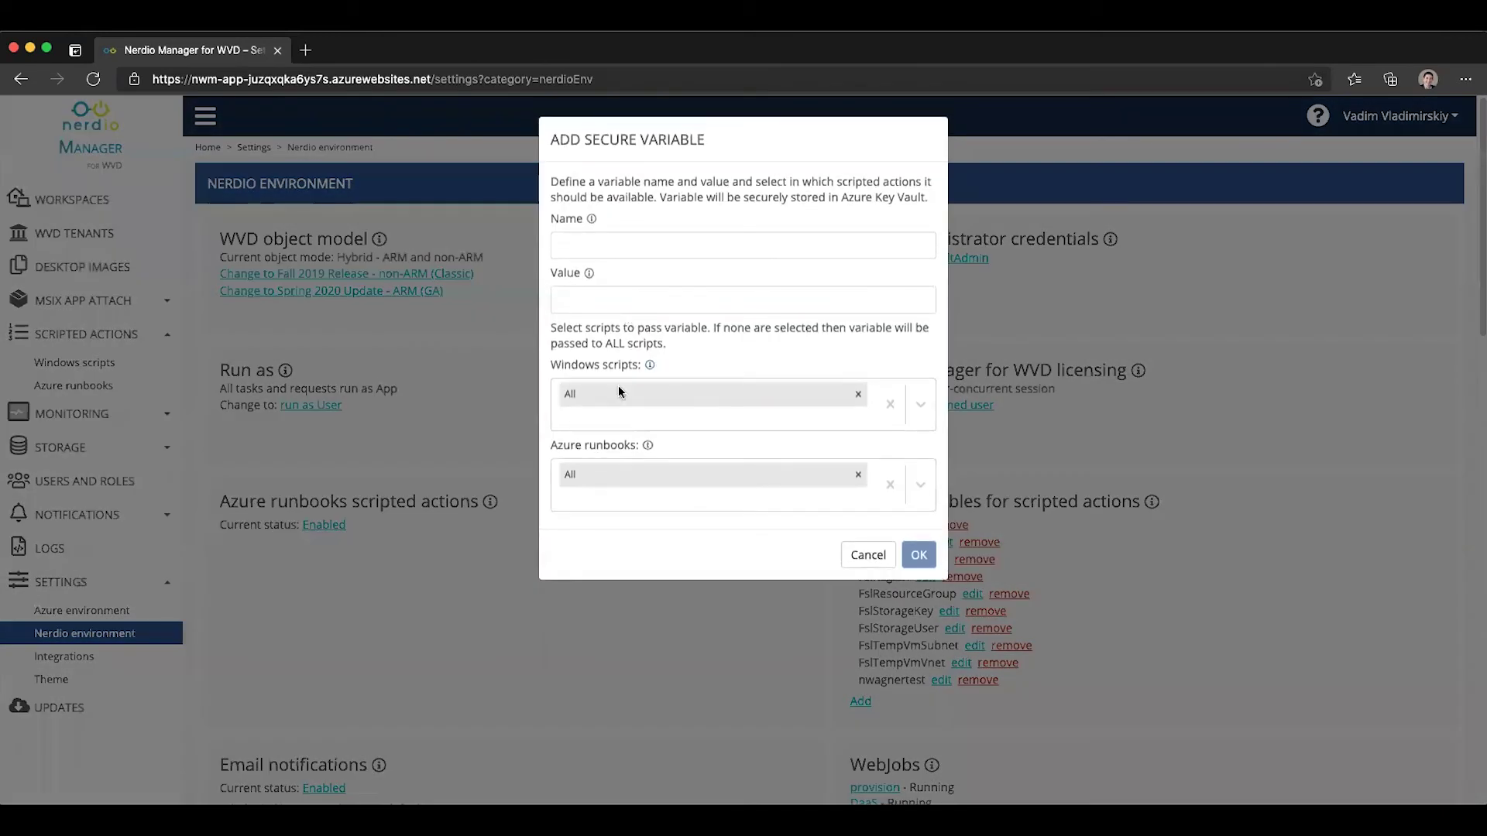
click(867, 555)
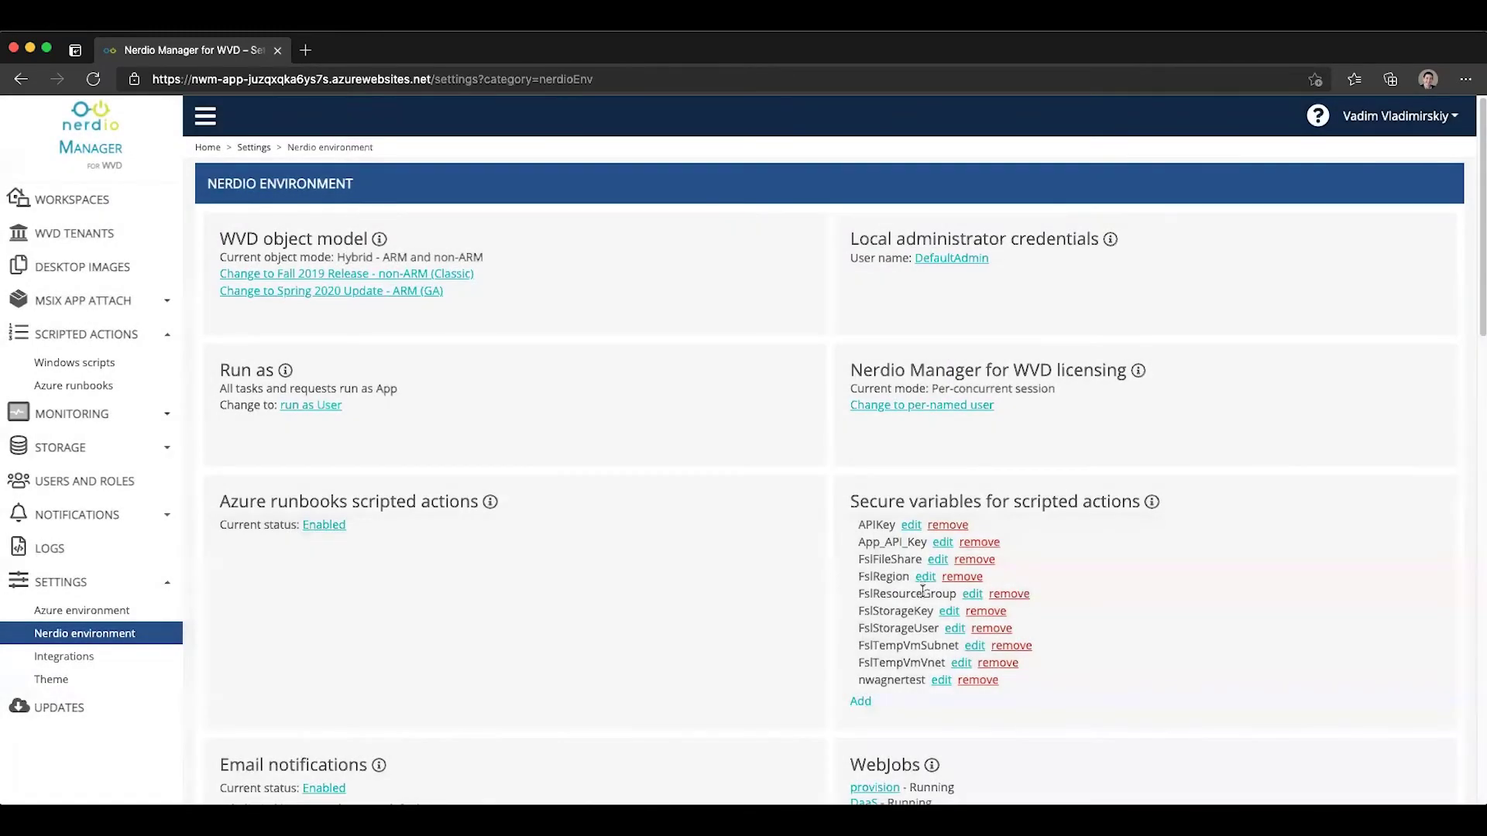
- Reveal the stored FslResourceGroup, FslTempVmSubnet and FslTempVmVnet values without changing them
click(972, 594)
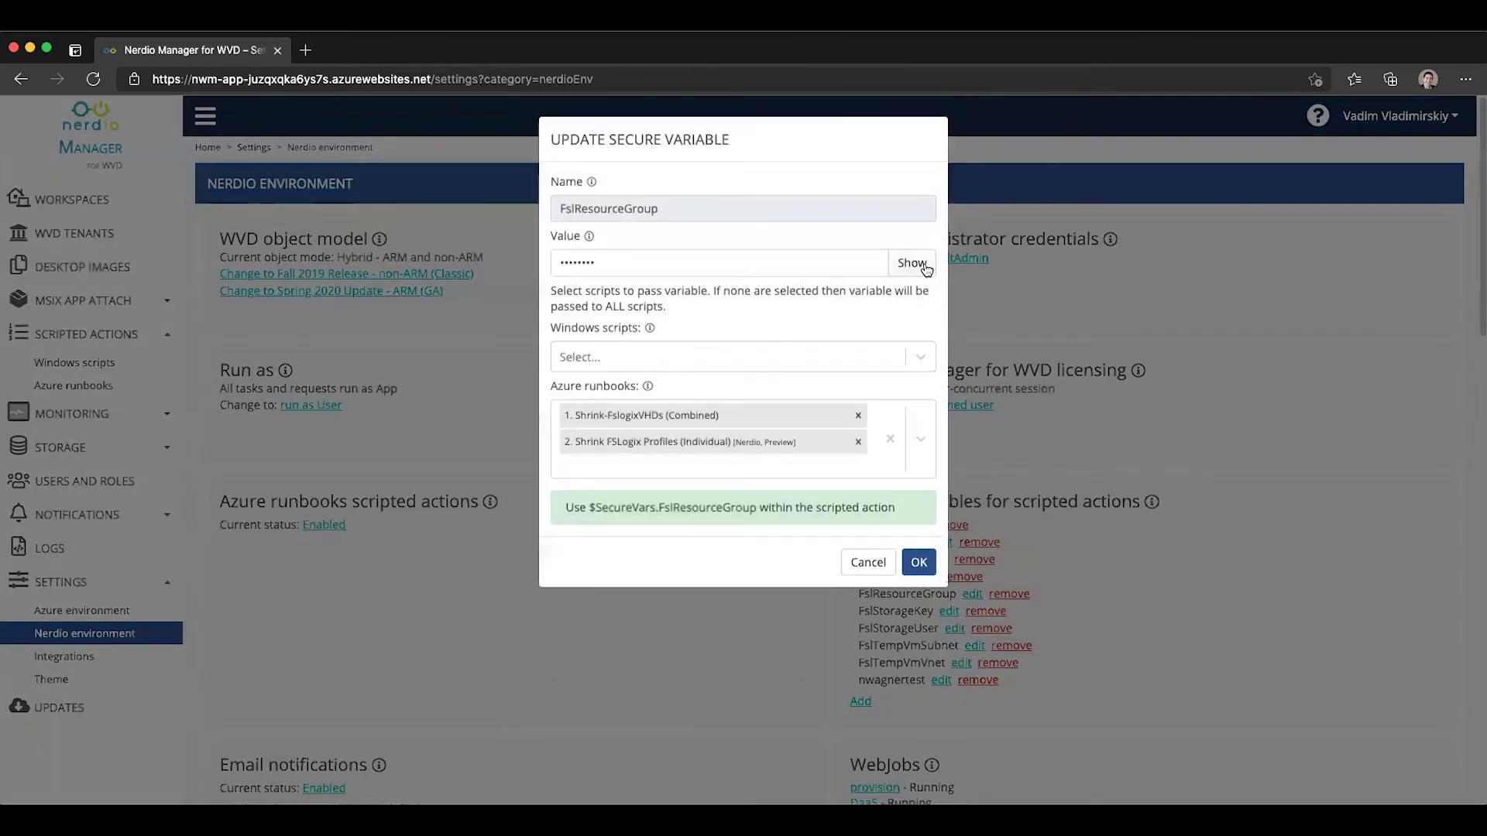
click(921, 263)
click(867, 563)
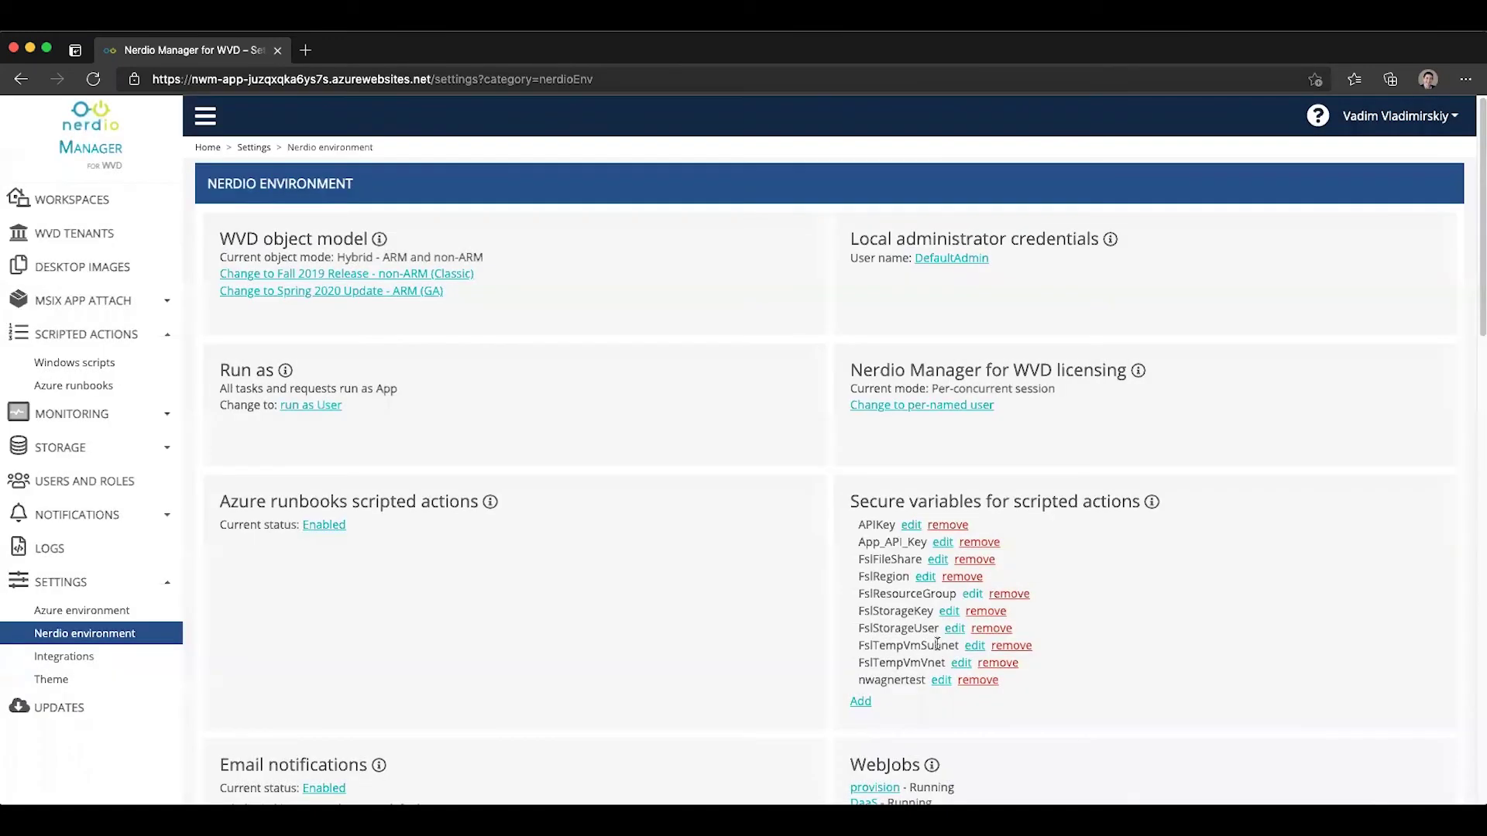
click(973, 646)
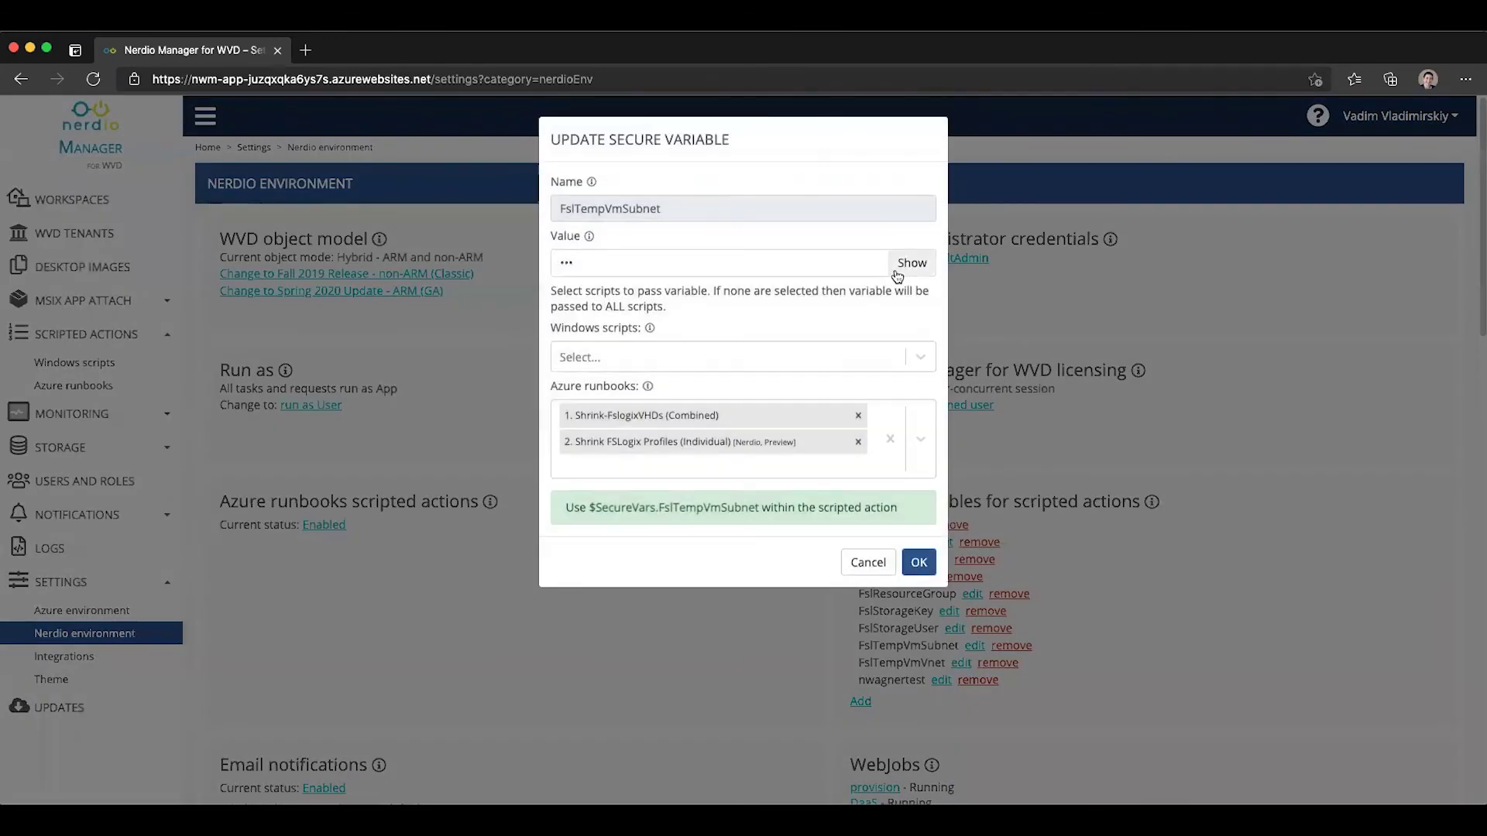
click(914, 263)
click(868, 562)
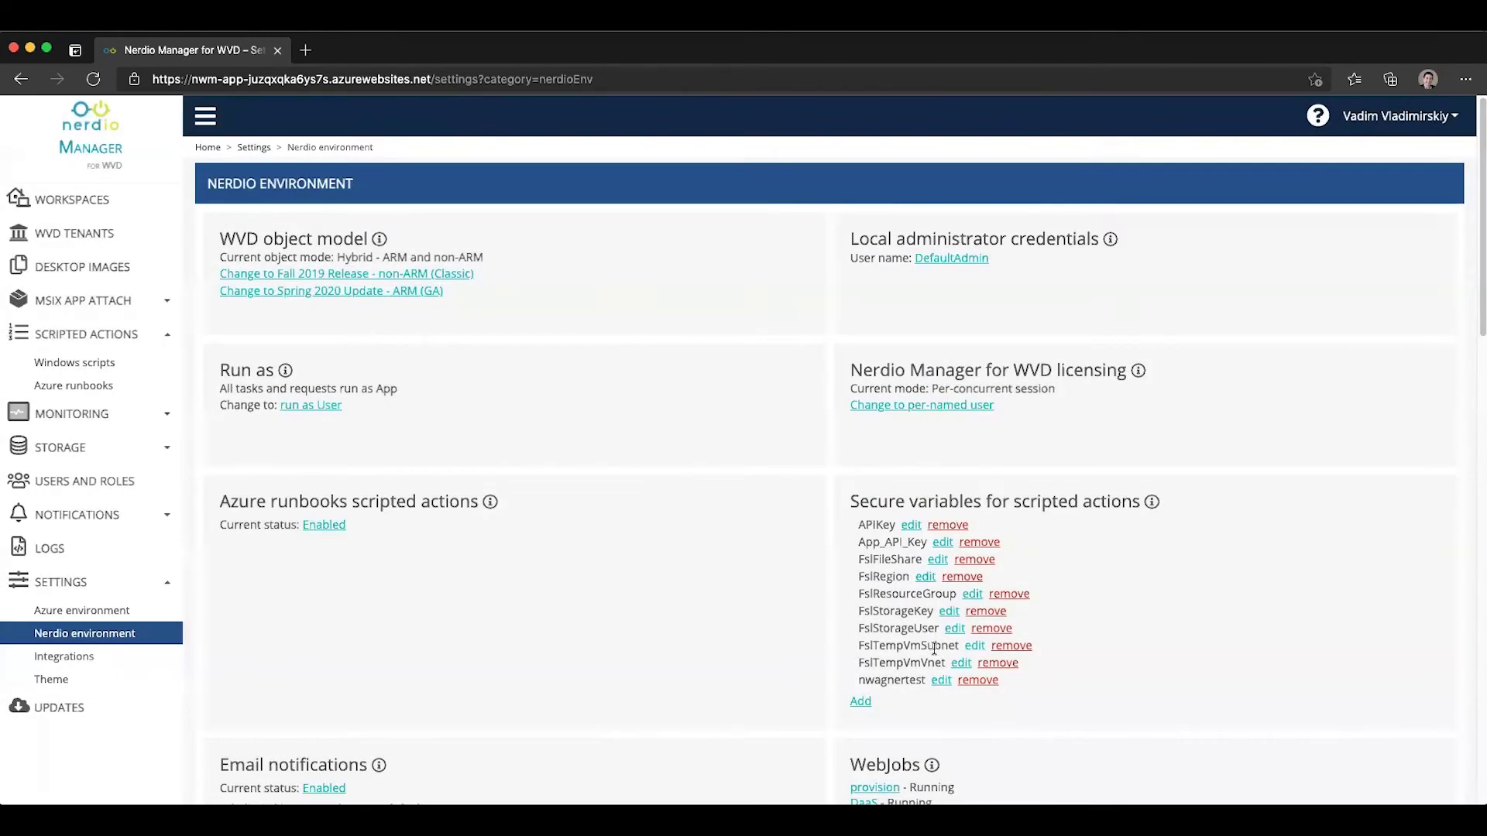
click(961, 663)
click(906, 263)
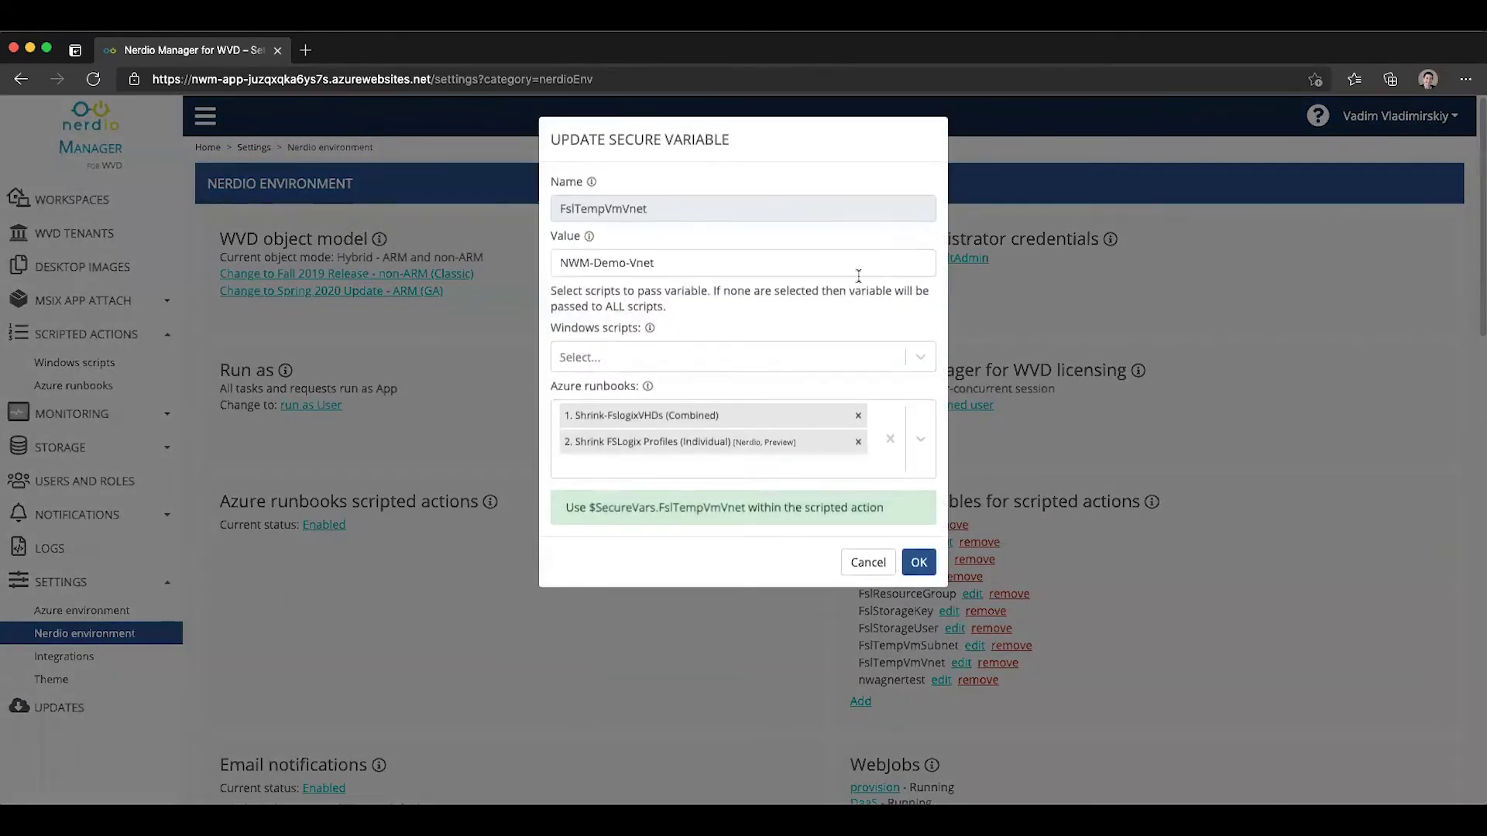
click(869, 564)
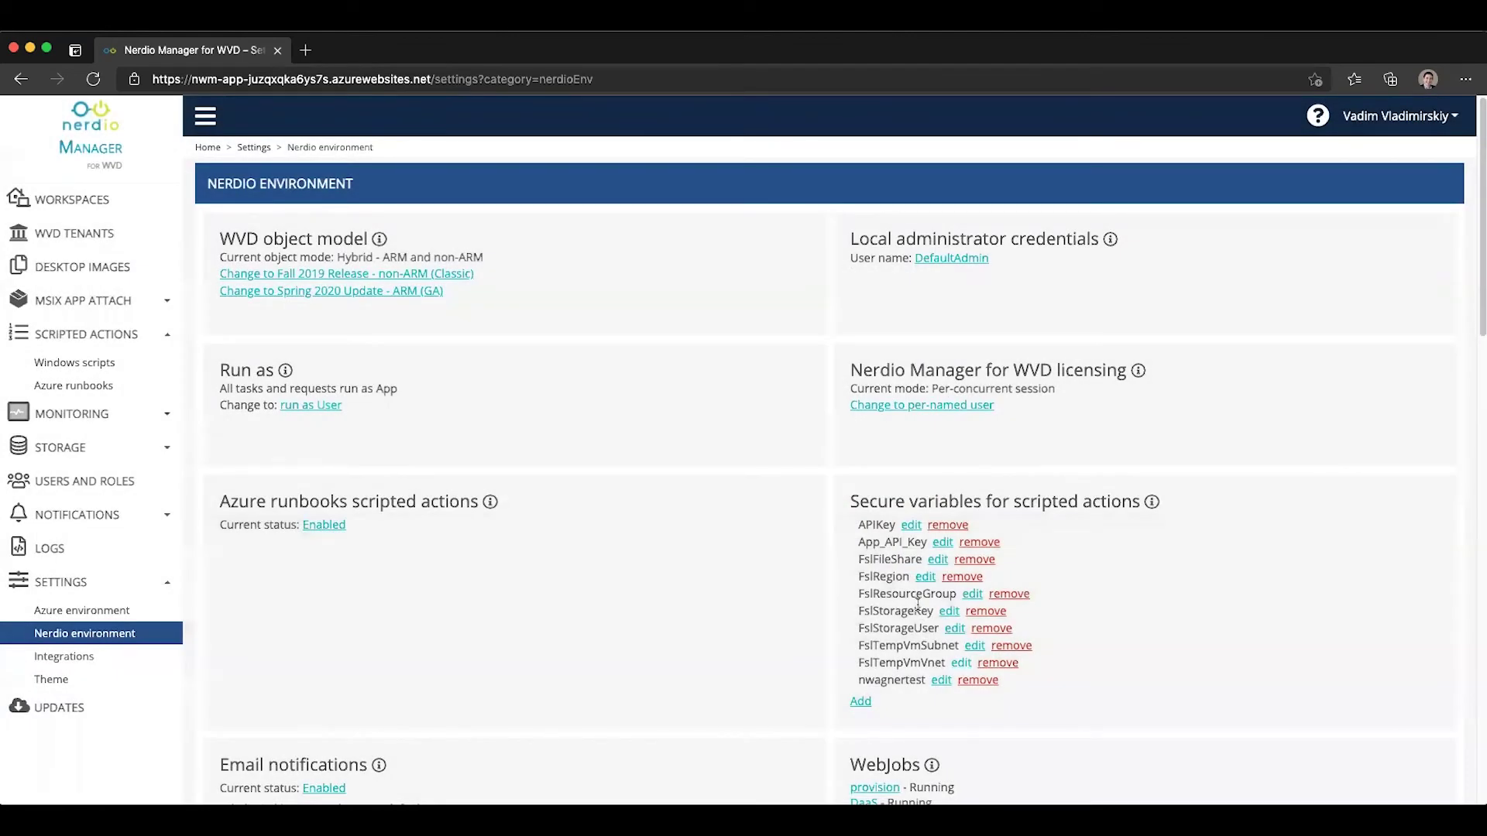
- Filter the Azure runbooks list by 'fslo' again
click(73, 385)
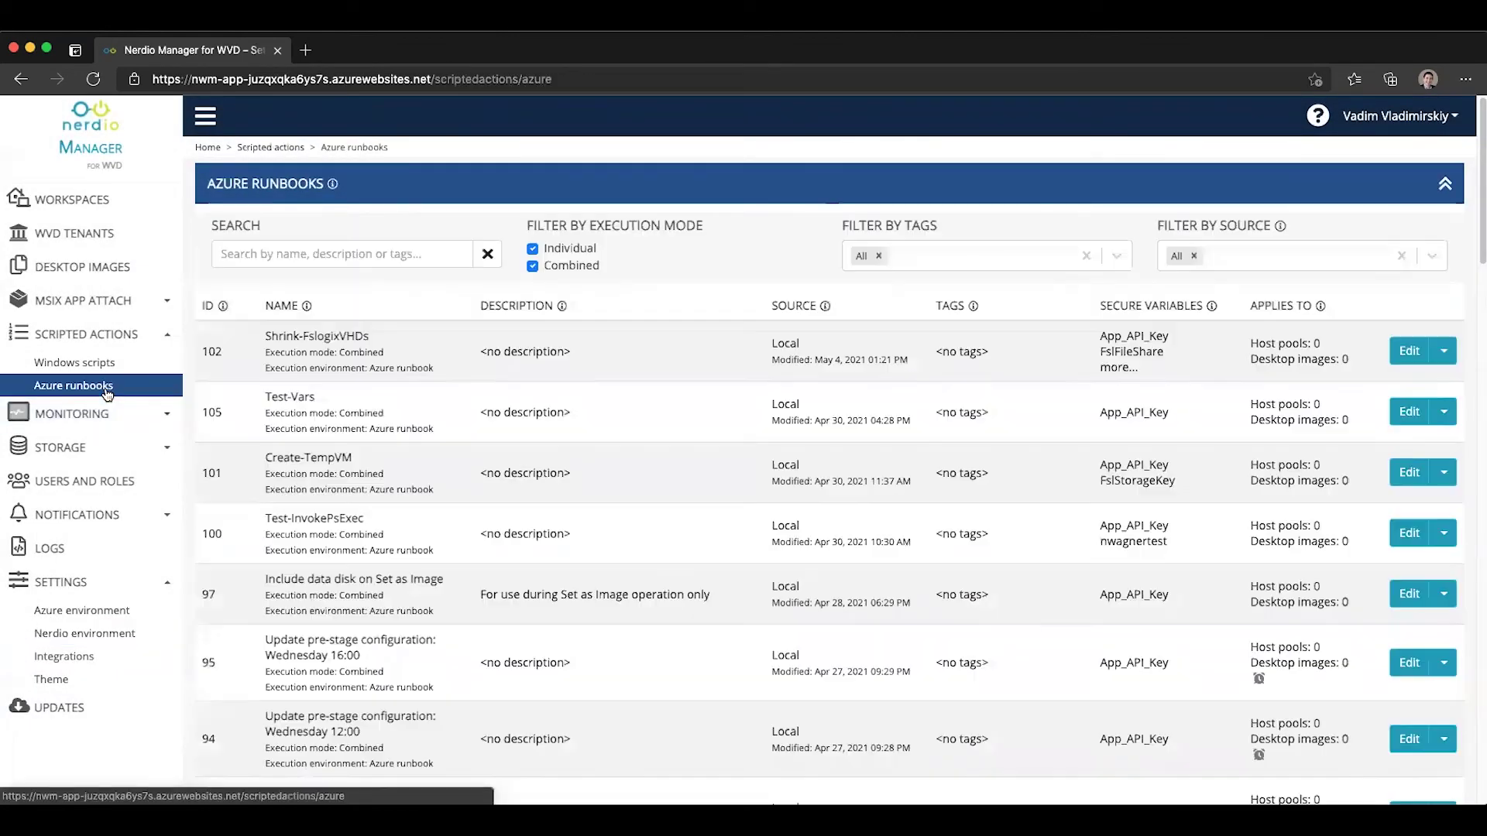
click(357, 252)
text(fslo)
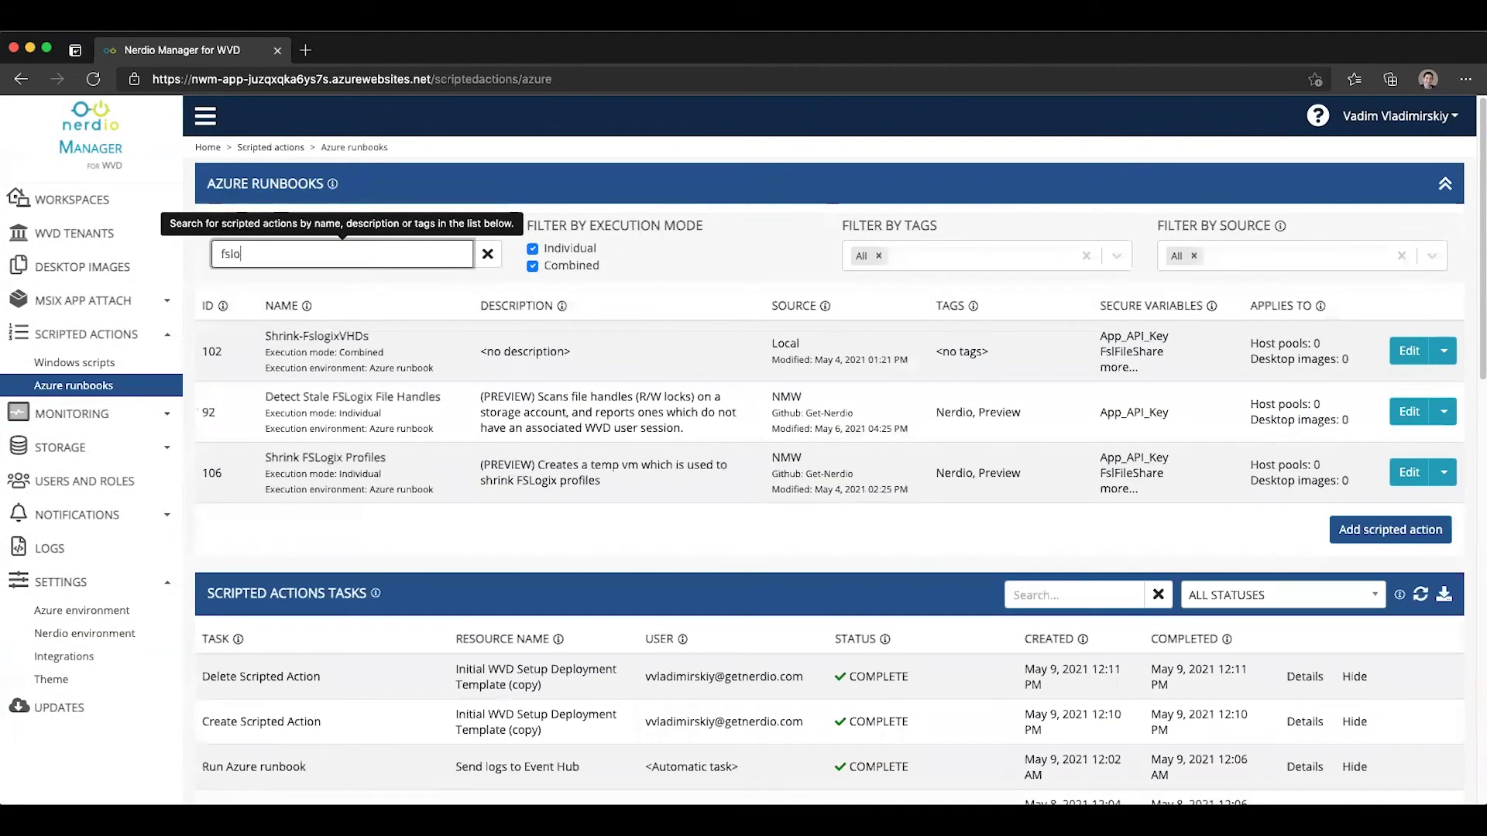
- Schedule Shrink FSLogix Profiles on the MfS Sponsored Subscription, passing AD credentials
click(1444, 472)
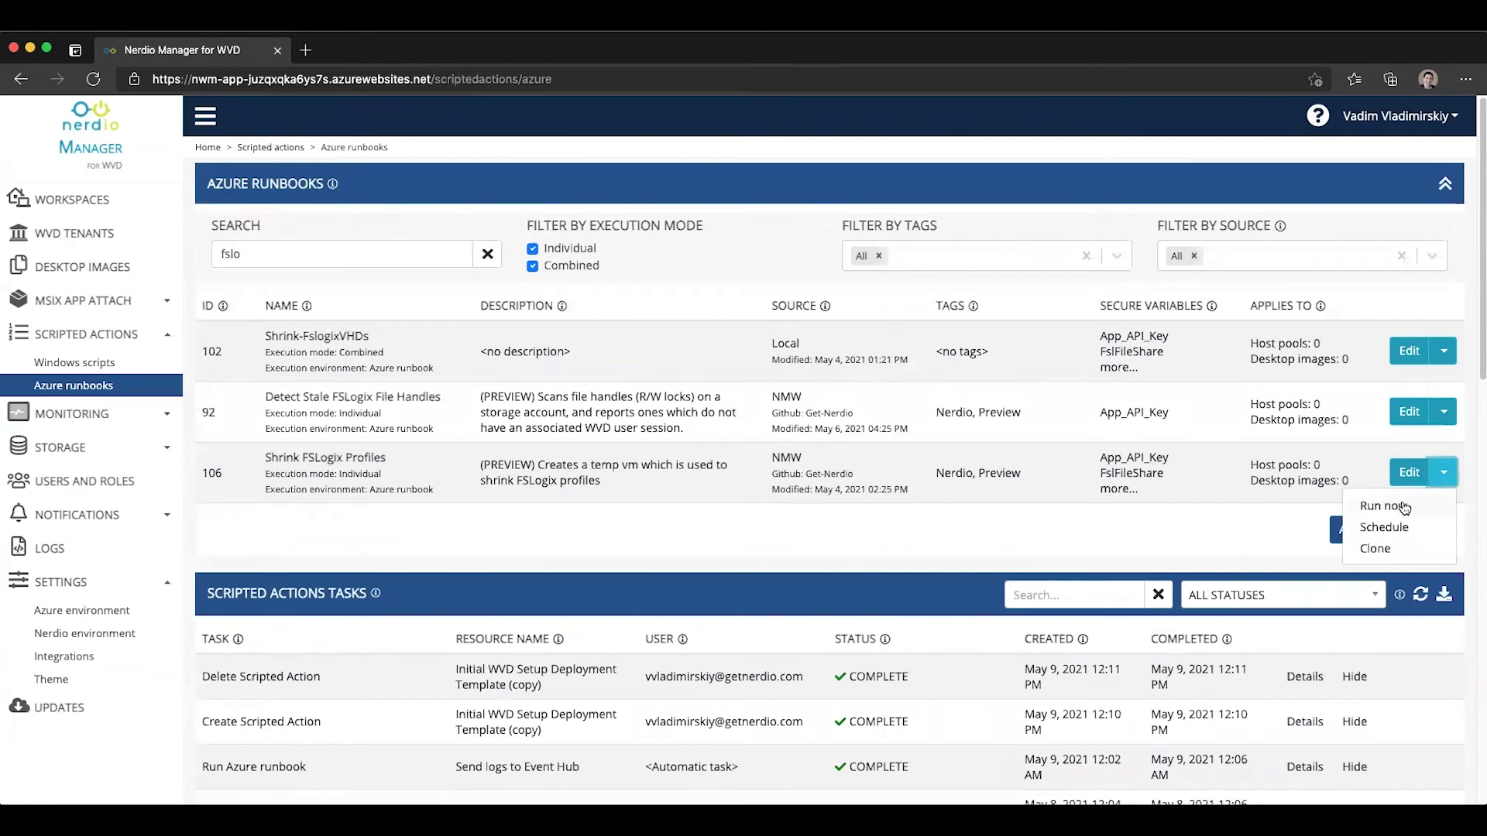
click(1386, 526)
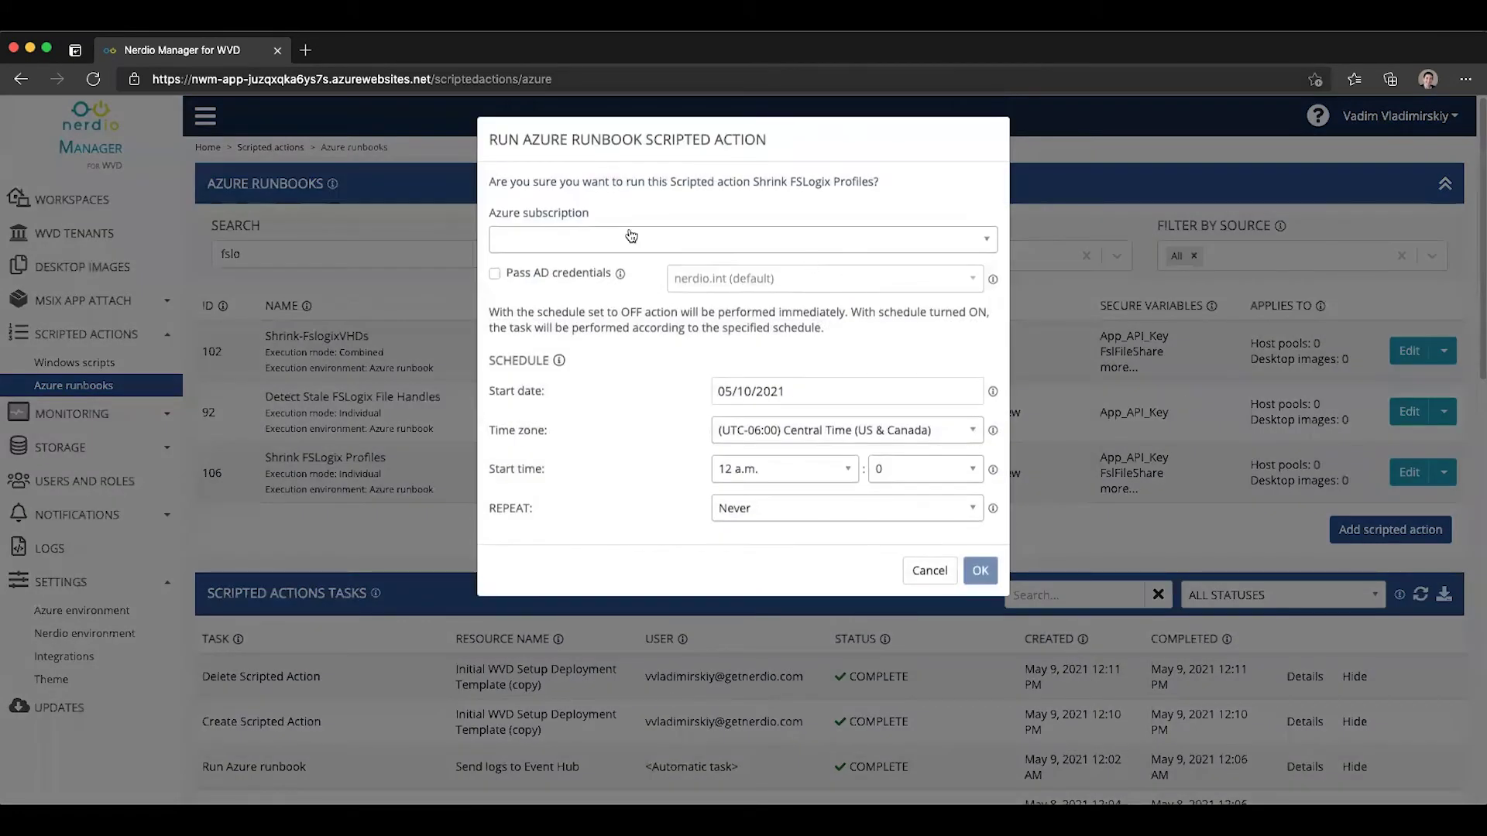
click(590, 238)
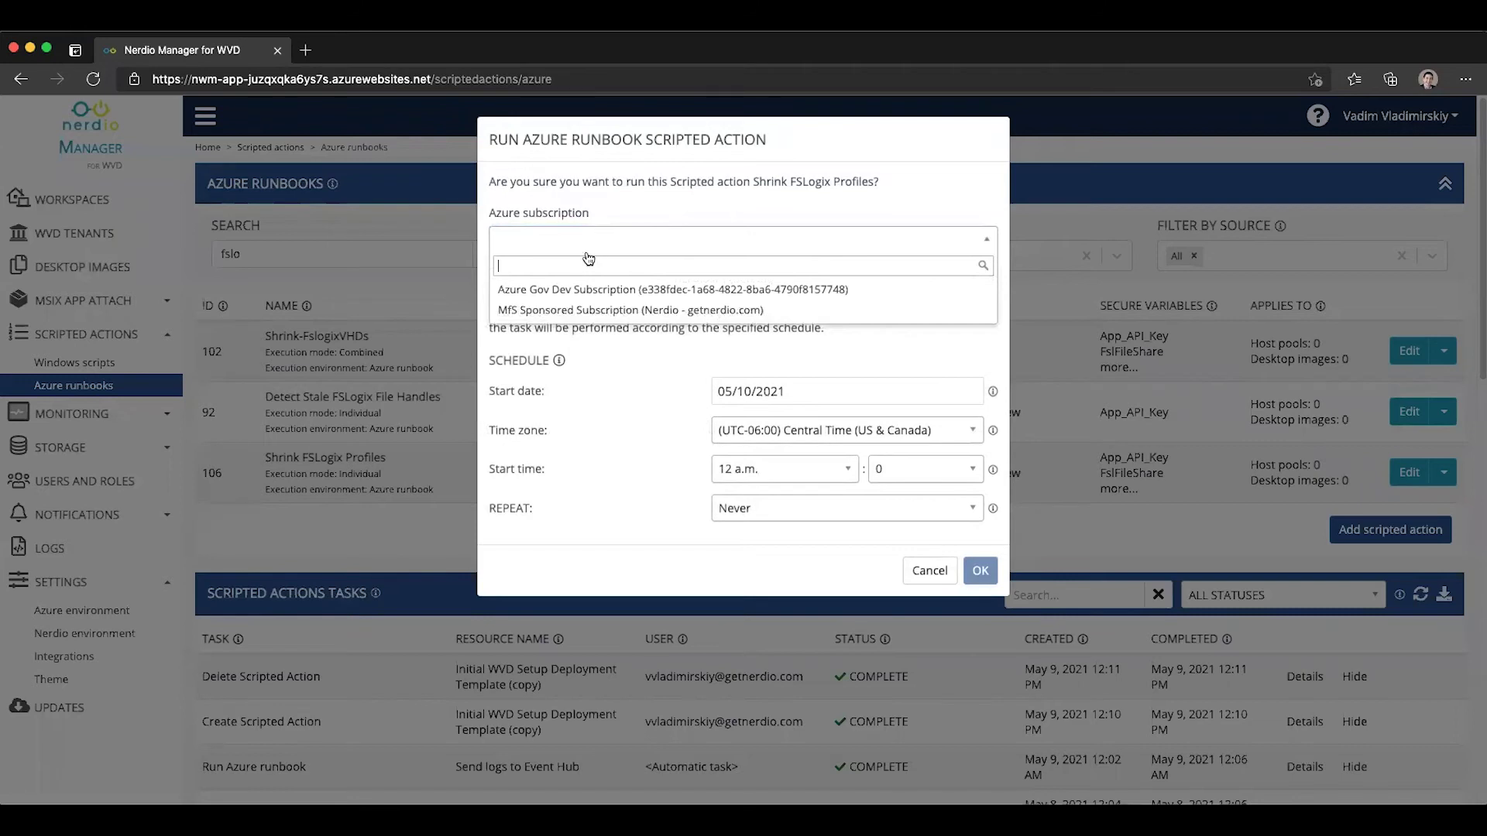
click(576, 314)
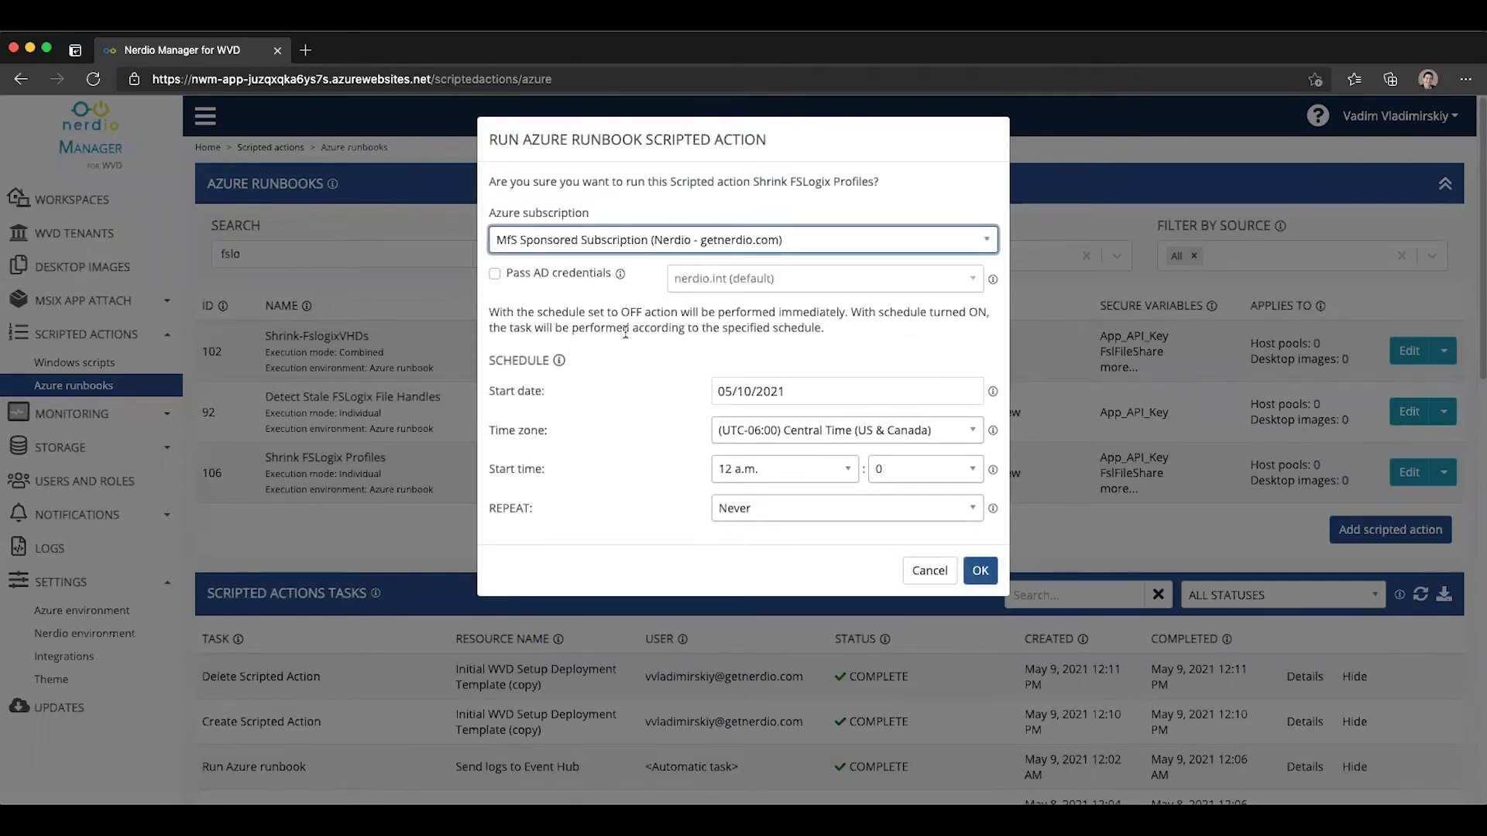
click(496, 275)
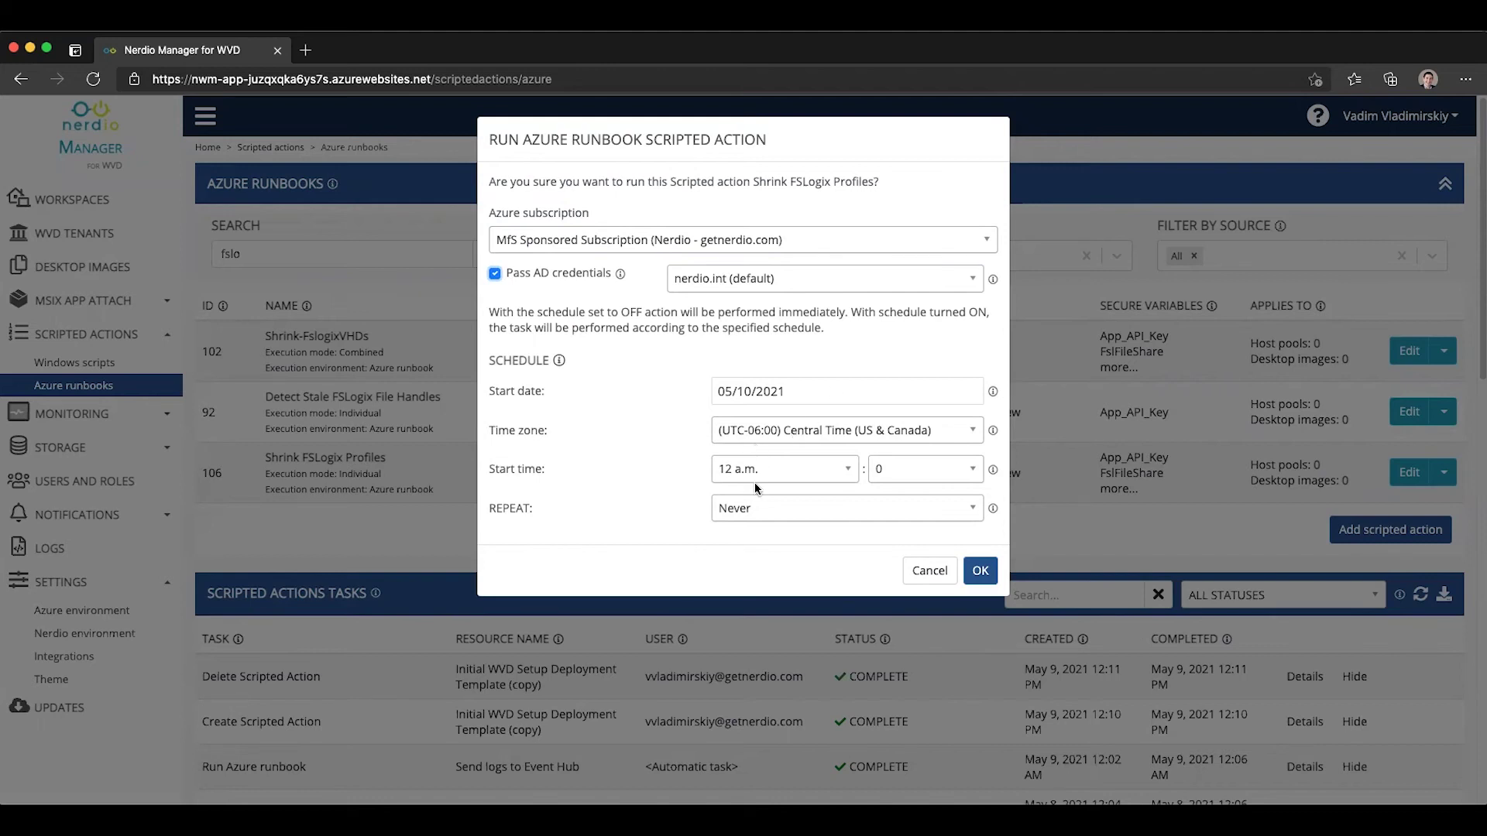
- Set the schedule to repeat monthly on the first Saturday at 1 a.m
click(782, 511)
click(767, 597)
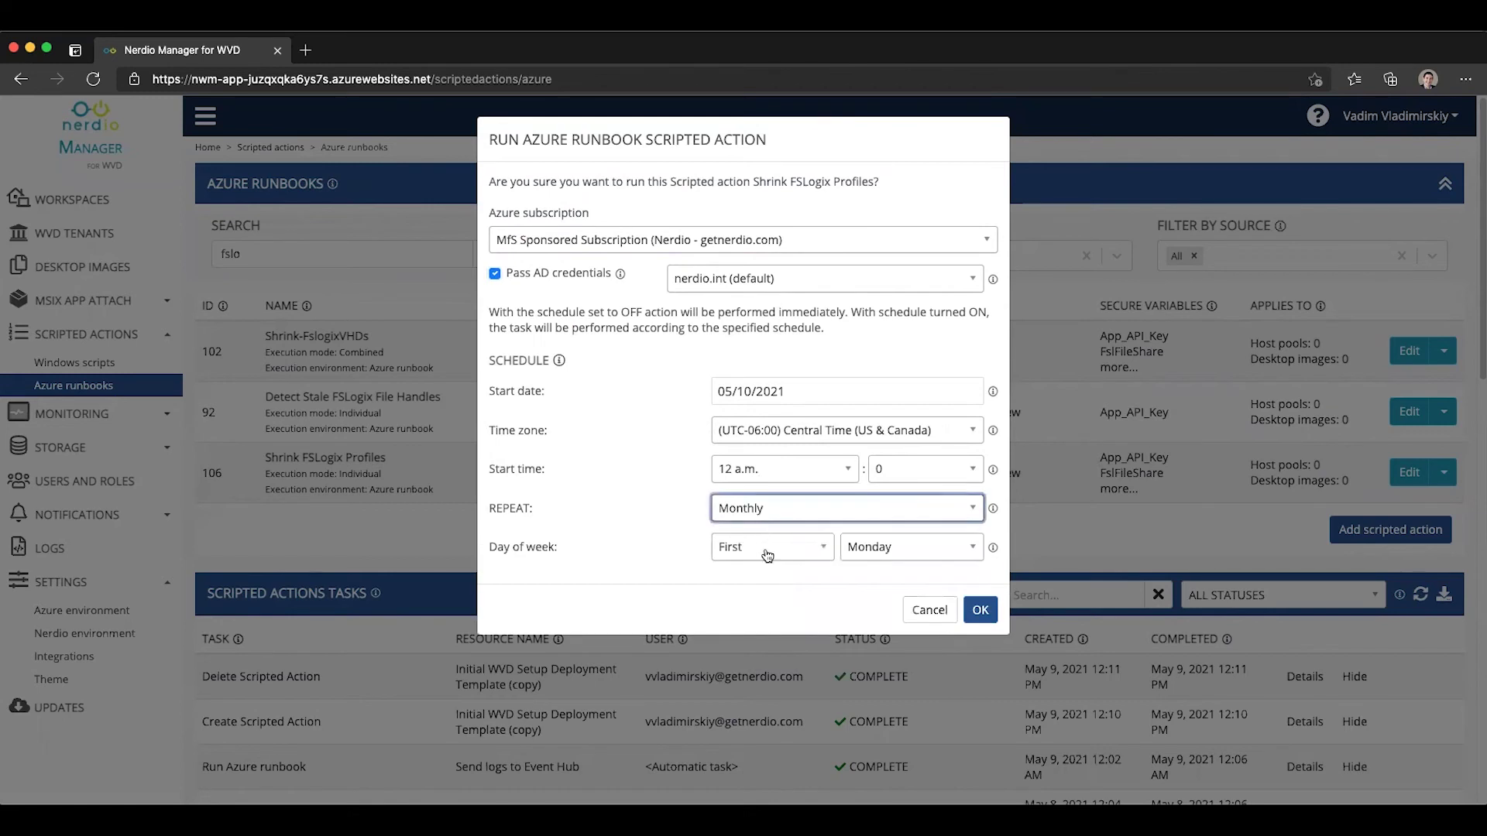
click(892, 548)
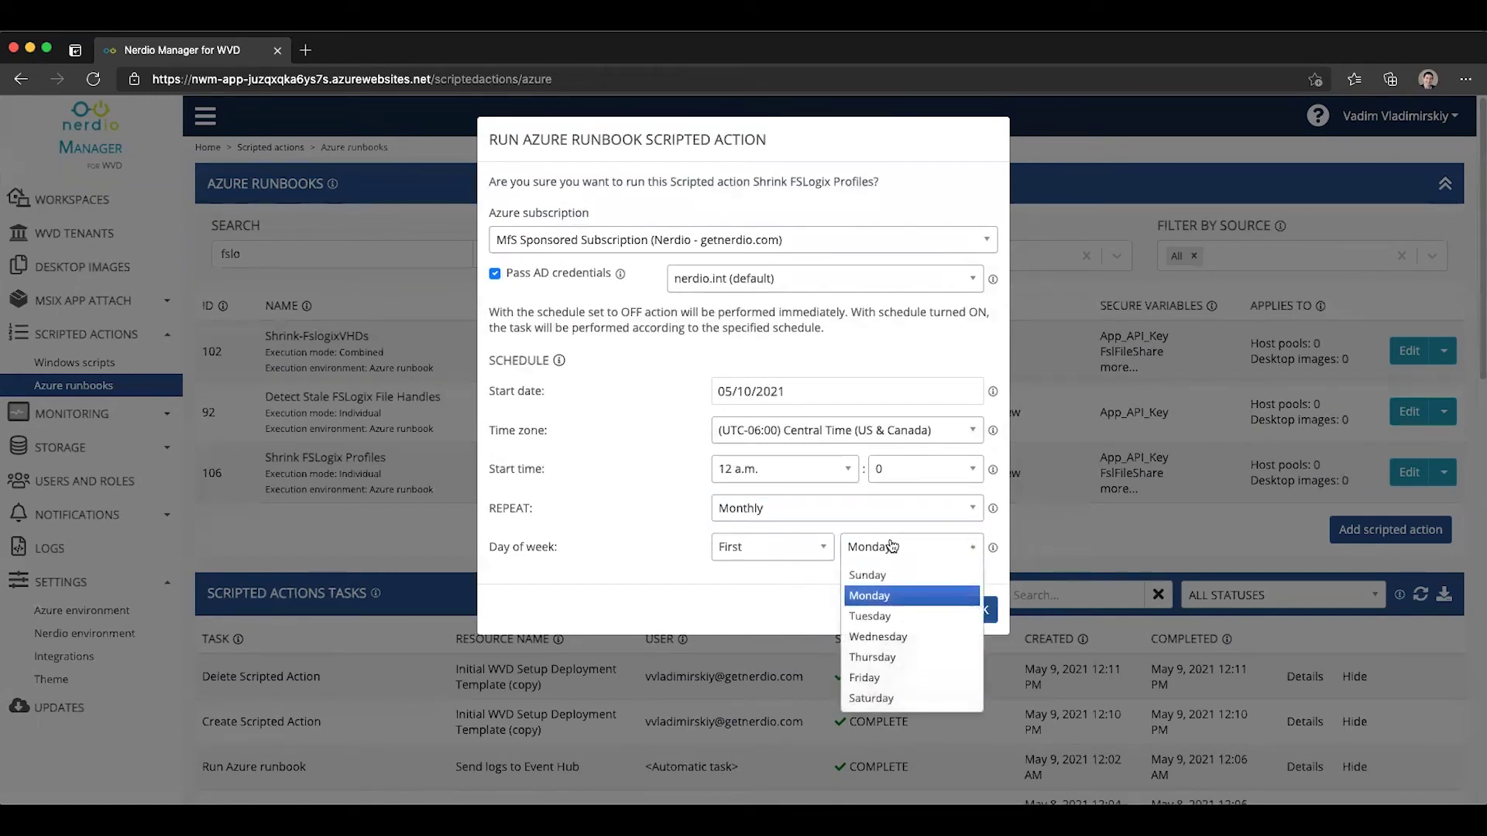
click(891, 699)
click(808, 480)
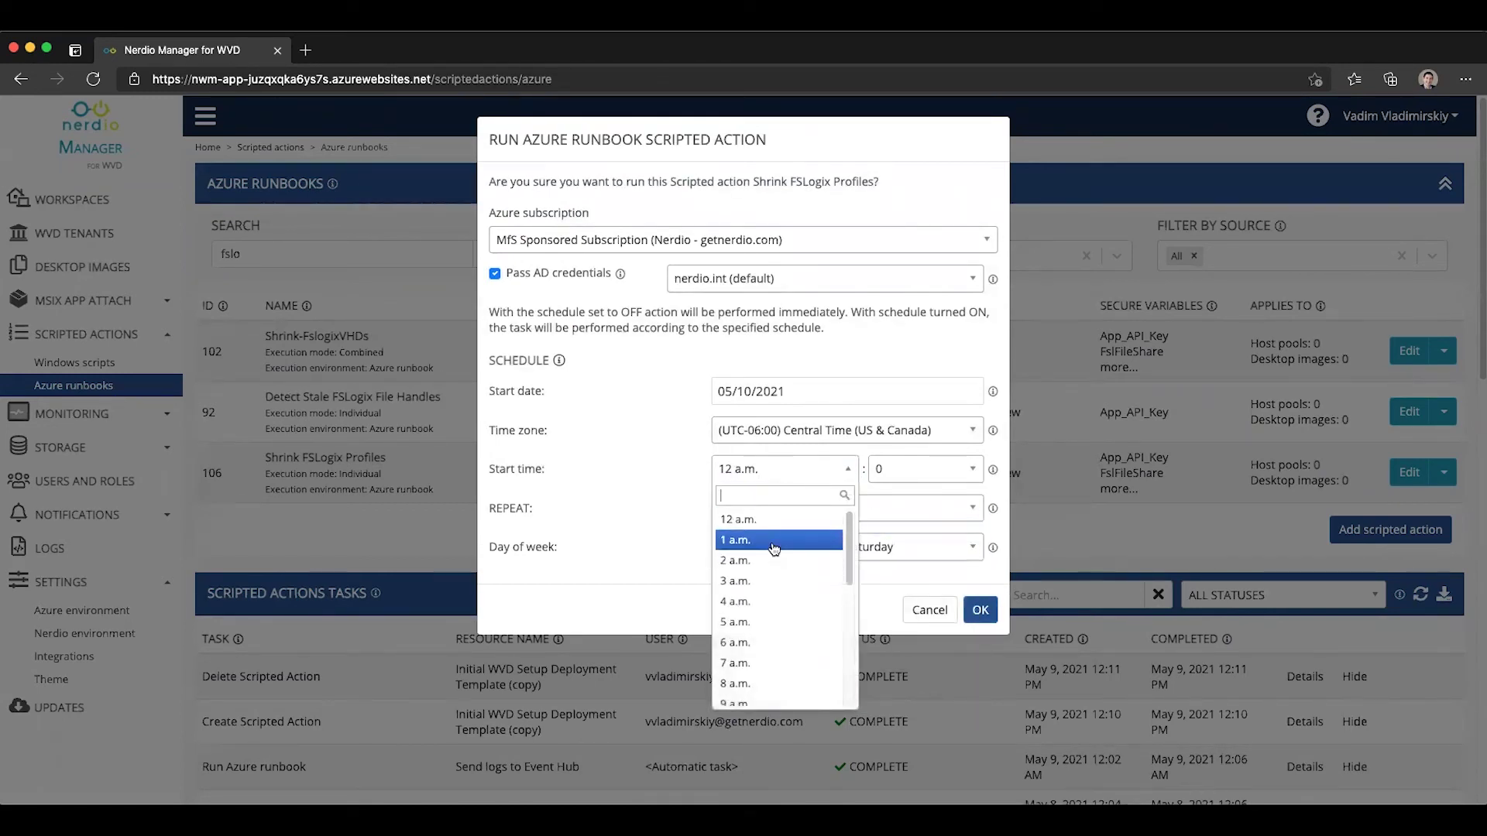
click(773, 539)
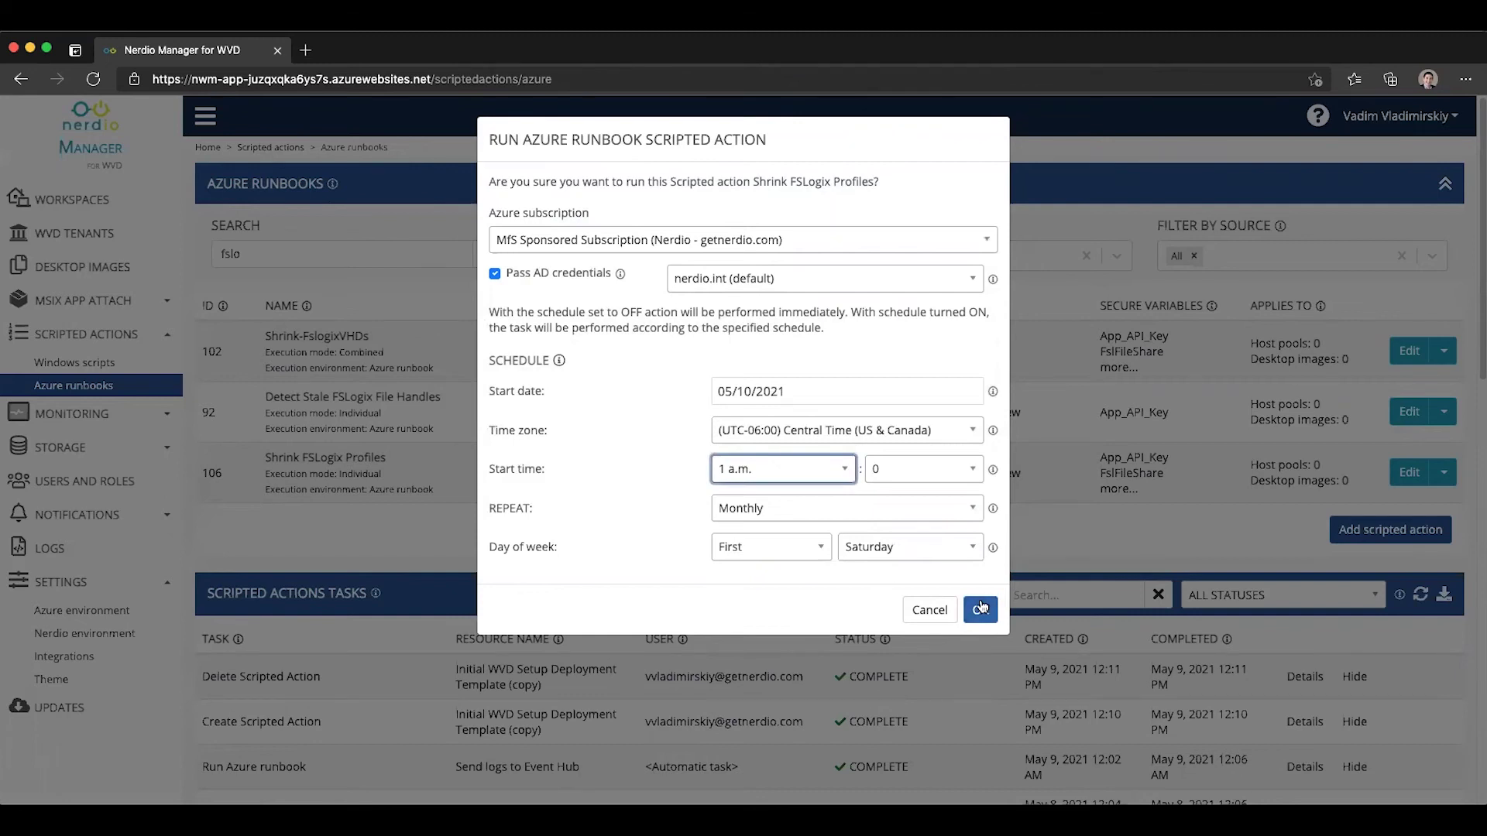
- Confirm the Run Azure Runbook dialog to save the Shrink FSLogix Profiles schedule
click(980, 609)
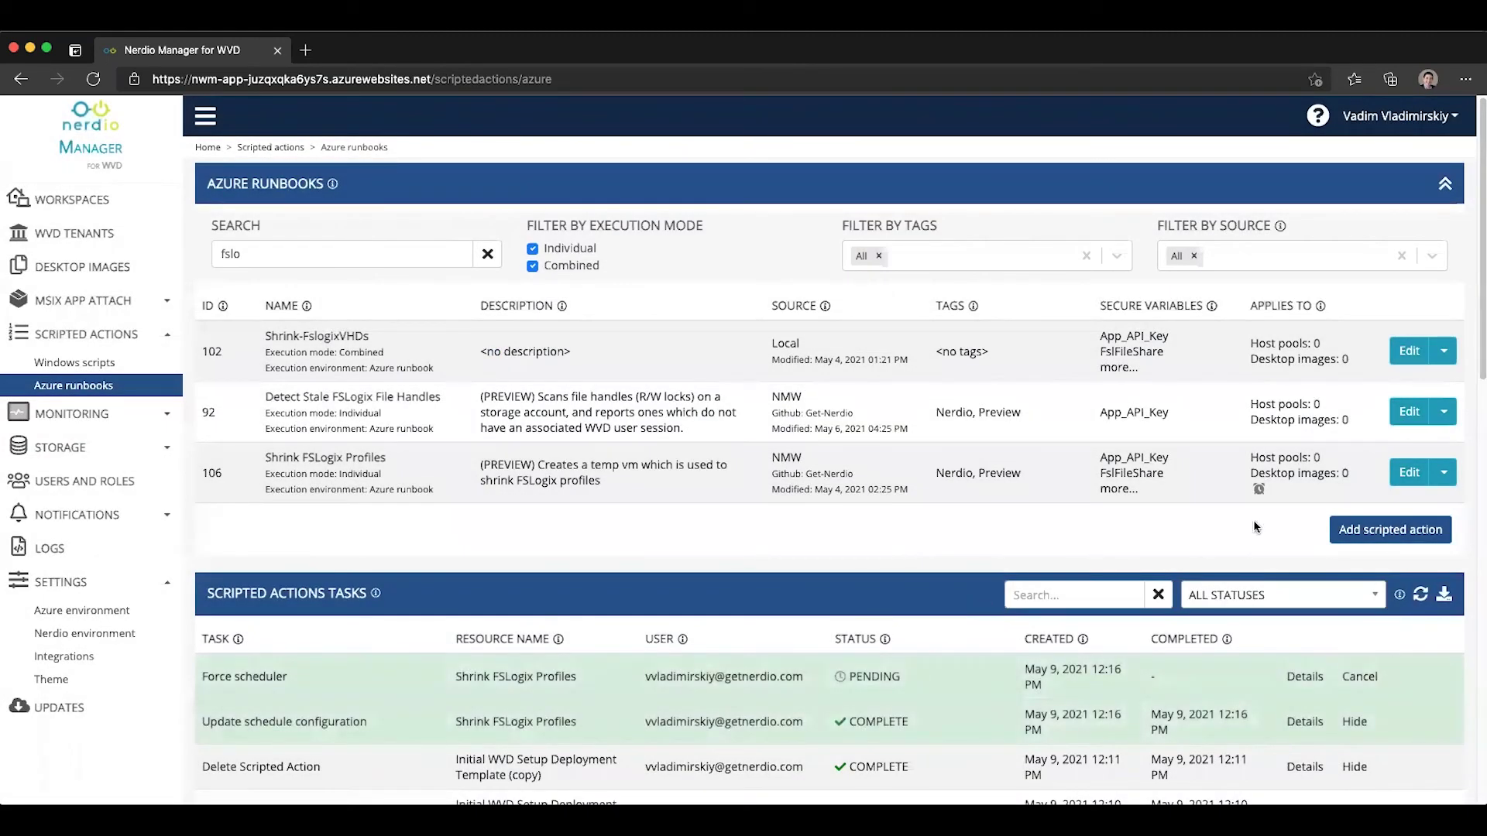